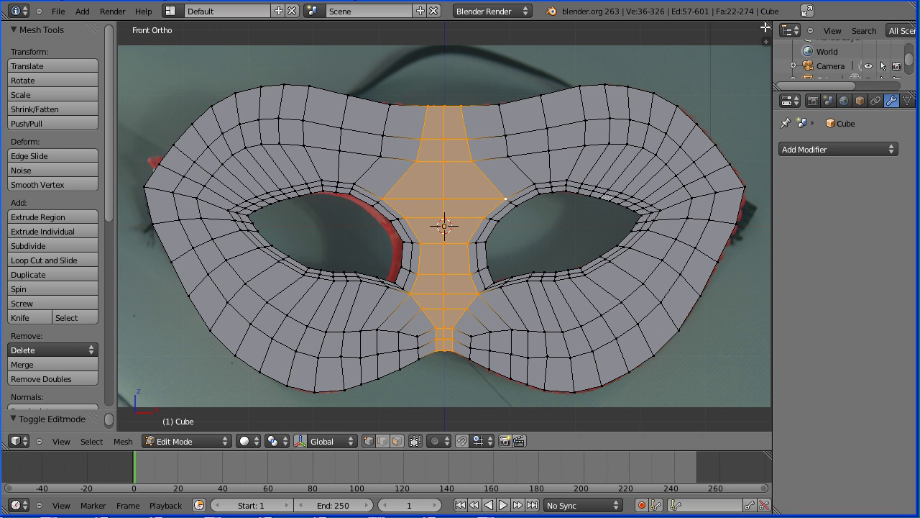
- Split the 3D viewport into two side-by-side areas and make the new one a UV/Image Editor
{"action": "left_click_drag", "start_coordinate": [770, 25], "coordinate": [386, 38]}
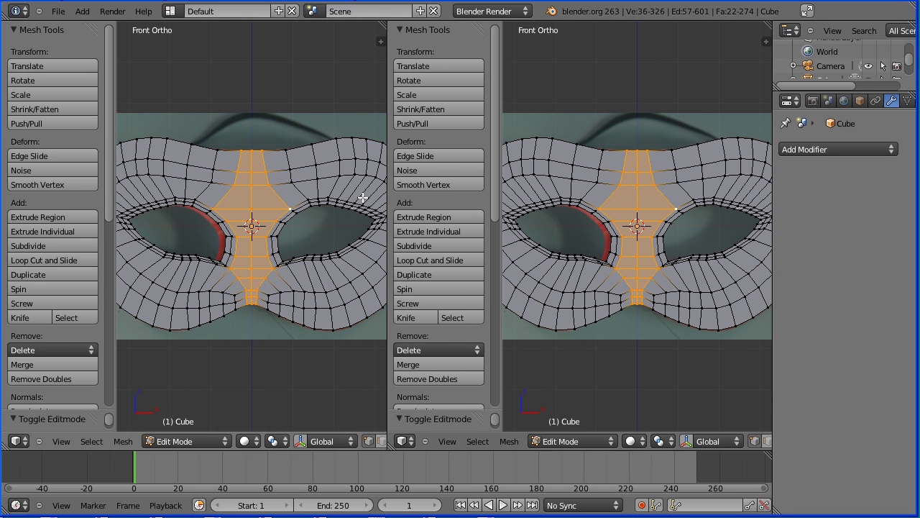
{"action": "left_click", "coordinate": [402, 441]}
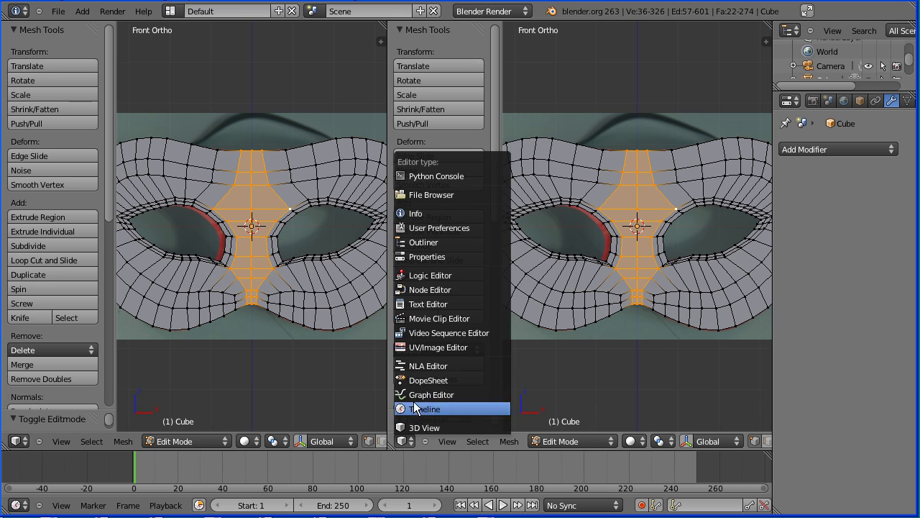
{"action": "left_click", "coordinate": [474, 348]}
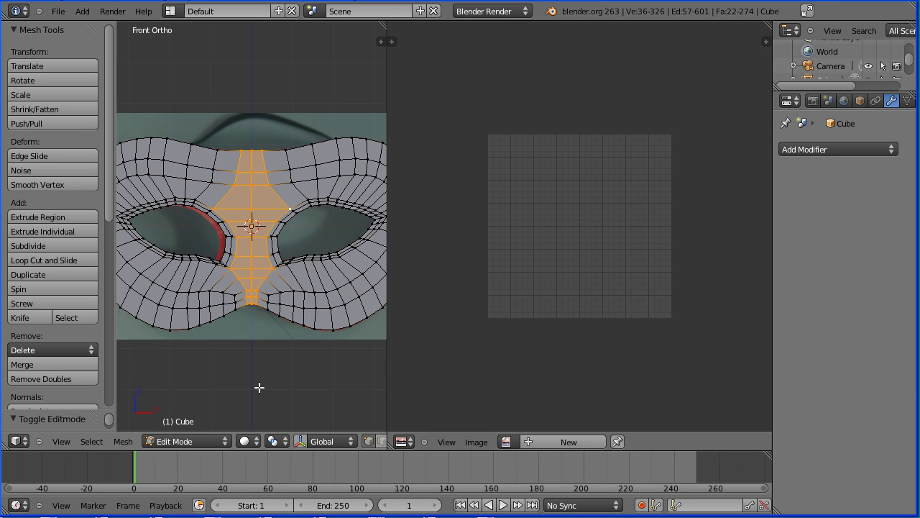
- Select the entire mask mesh and display the image mask1small.jpg in the UV/Image Editor
{"action": "key", "text": "a"}
{"action": "key", "text": "a"}
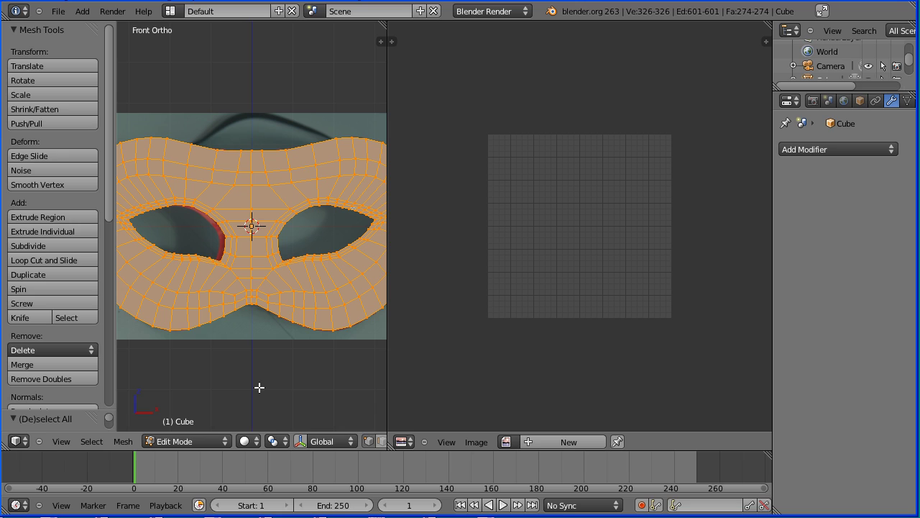
{"action": "left_click", "coordinate": [505, 441]}
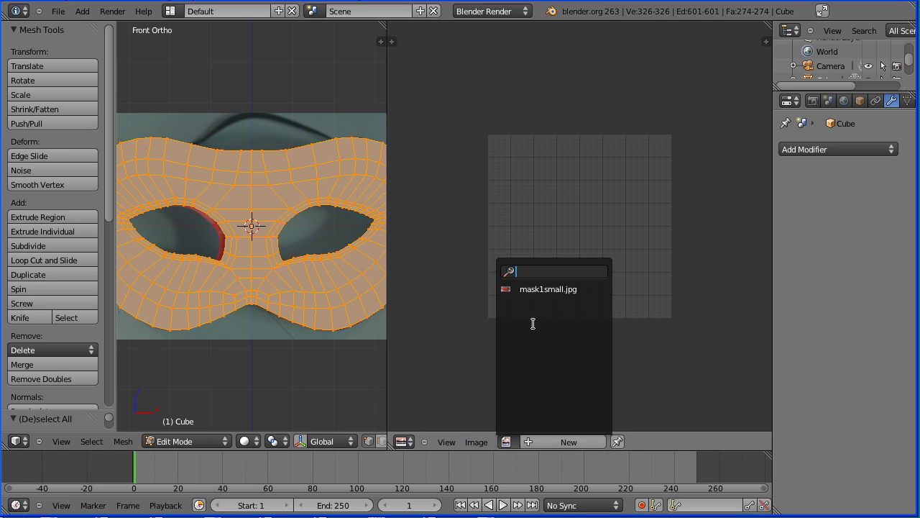
{"action": "left_click", "coordinate": [587, 289]}
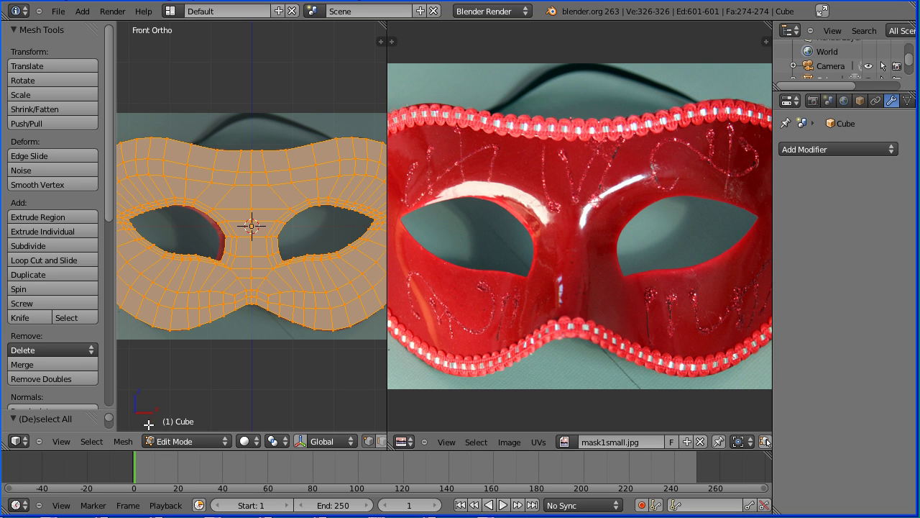
- Unwrap the selected mask mesh onto the mask photo with the standard Unwrap method
{"action": "left_click", "coordinate": [132, 443]}
{"action": "mouse_move", "coordinate": [166, 332]}
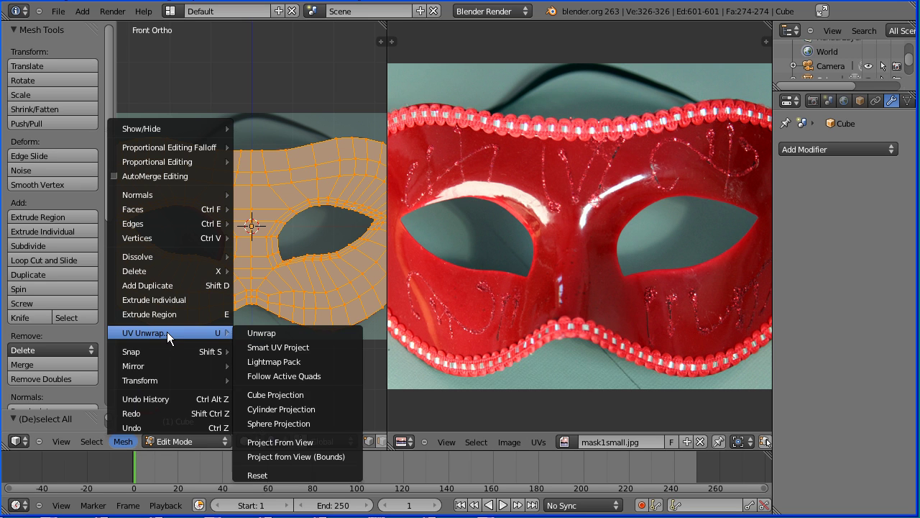
{"action": "left_click", "coordinate": [326, 334]}
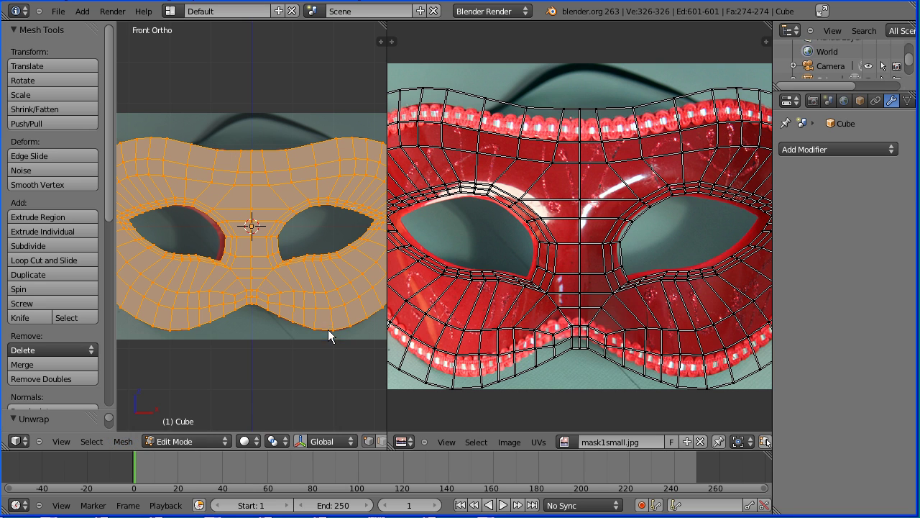
- Maximize the UV/Image Editor to full screen with the whole mask photo and UV layout in view
{"action": "left_click", "coordinate": [459, 446]}
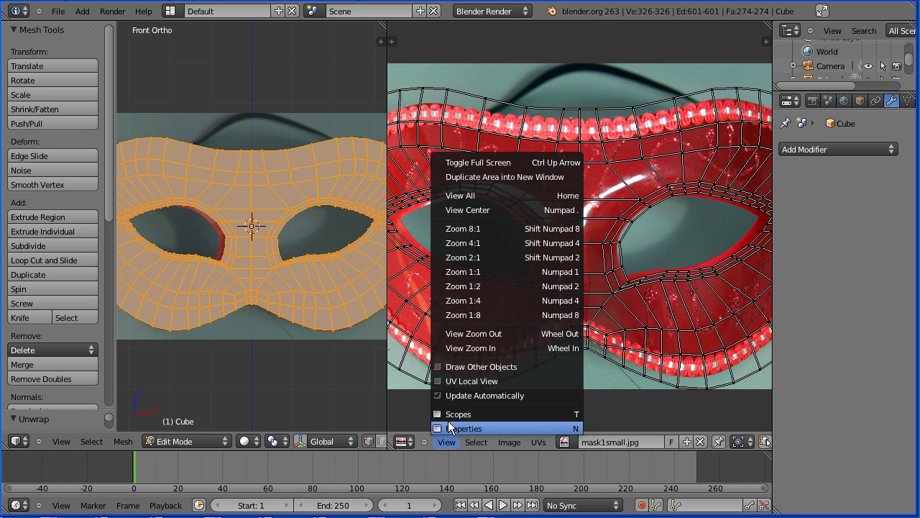
{"action": "left_click", "coordinate": [486, 165]}
{"action": "scroll", "coordinate": [493, 400], "scroll_direction": "up", "scroll_amount": 2}
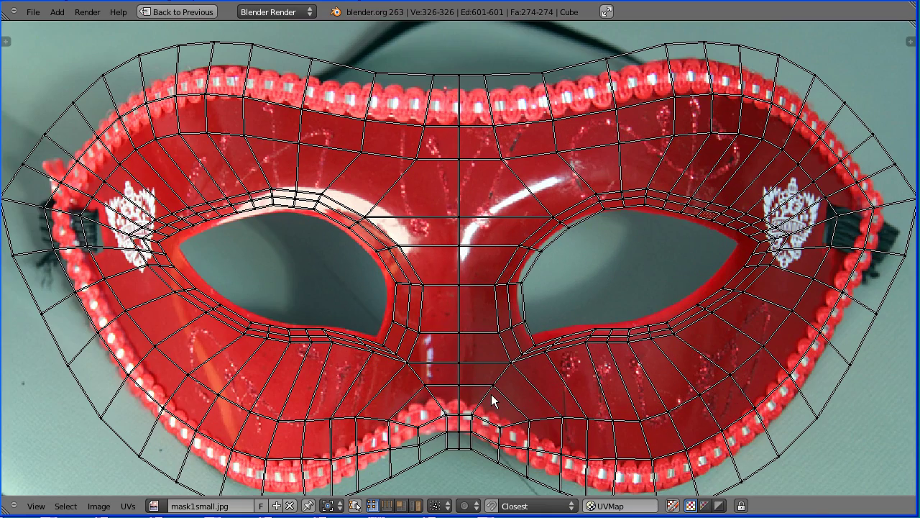
{"action": "scroll", "coordinate": [493, 401], "scroll_direction": "down", "scroll_amount": 2}
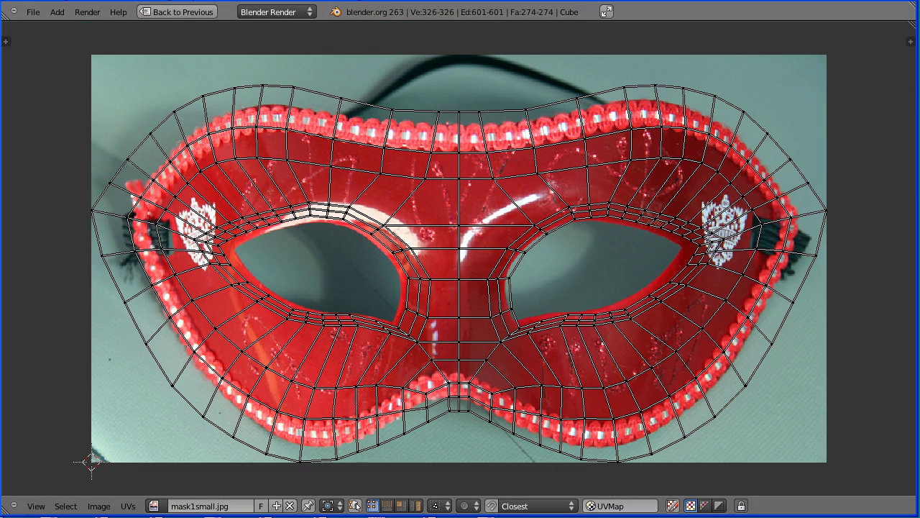
- Scale the whole UV layout down to about 0.918 so its outline fits the mask in the photo
{"action": "key", "text": "a"}
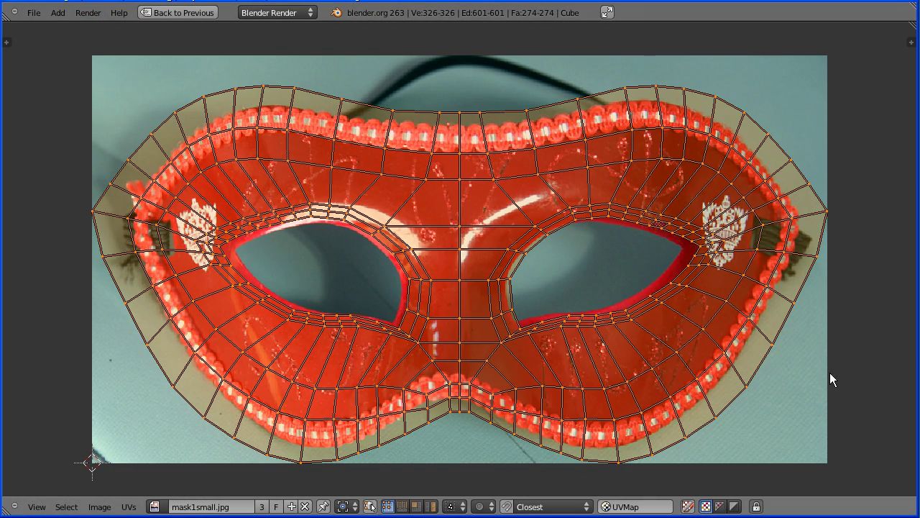
{"action": "key", "text": "s"}
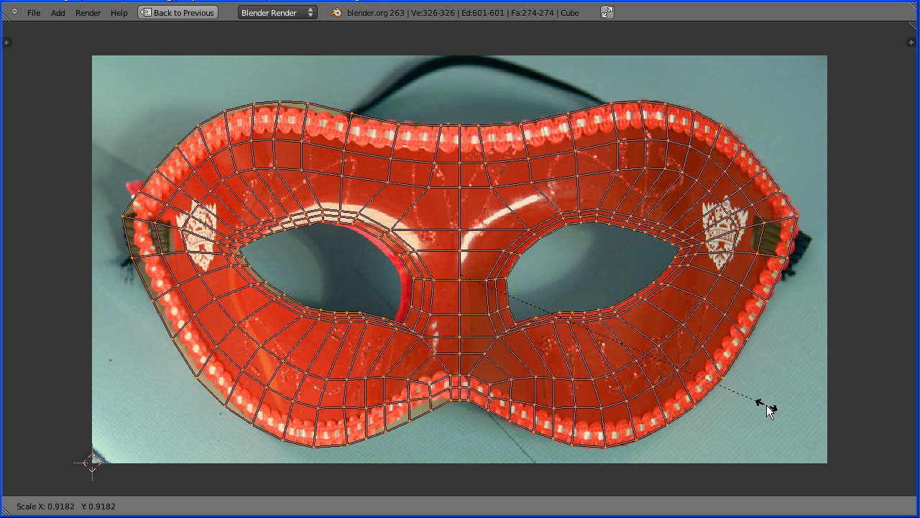
{"action": "left_click", "coordinate": [767, 404]}
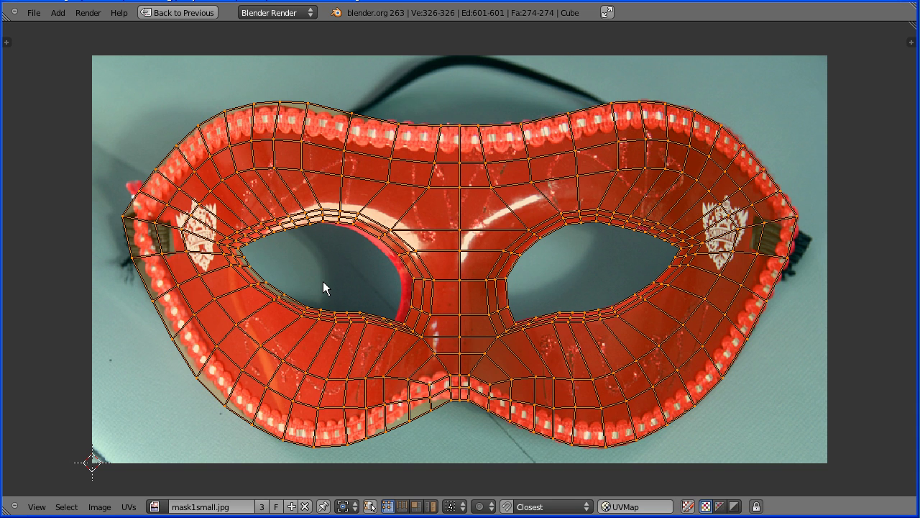
- Circle-select the UV loops around the left eye hole and move them about -8.19 along X to match the photo's eye opening
{"action": "scroll", "coordinate": [323, 282], "scroll_direction": "up", "scroll_amount": 1}
{"action": "scroll", "coordinate": [323, 288], "scroll_direction": "up", "scroll_amount": 1}
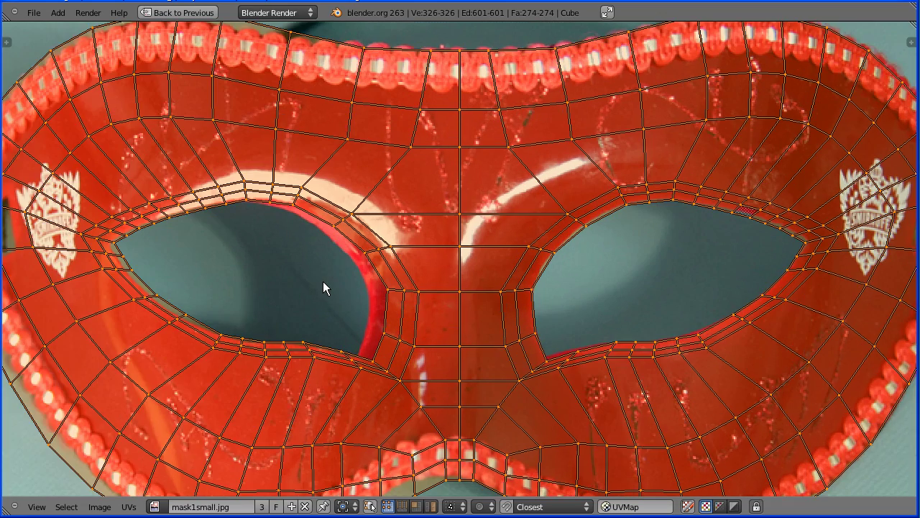
{"action": "scroll", "coordinate": [323, 288], "scroll_direction": "up", "scroll_amount": 1}
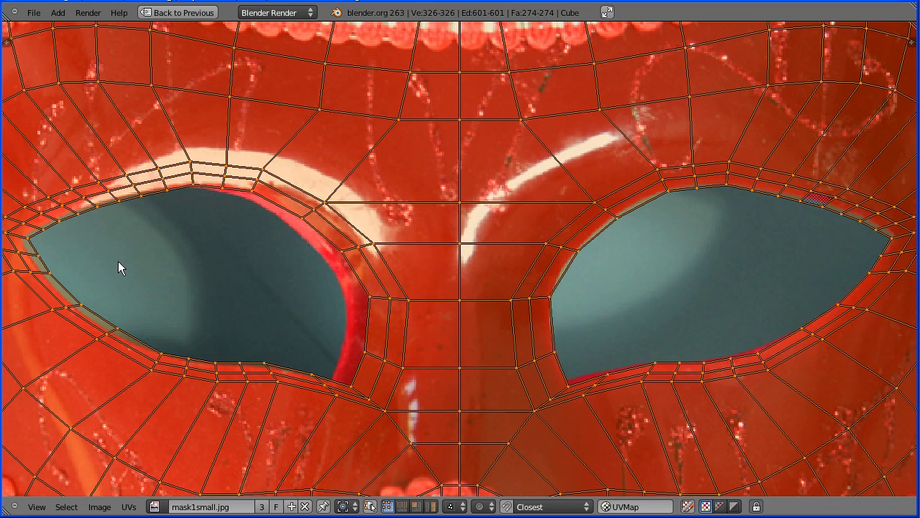
{"action": "middle_click_drag", "start_coordinate": [118, 261], "coordinate": [286, 271]}
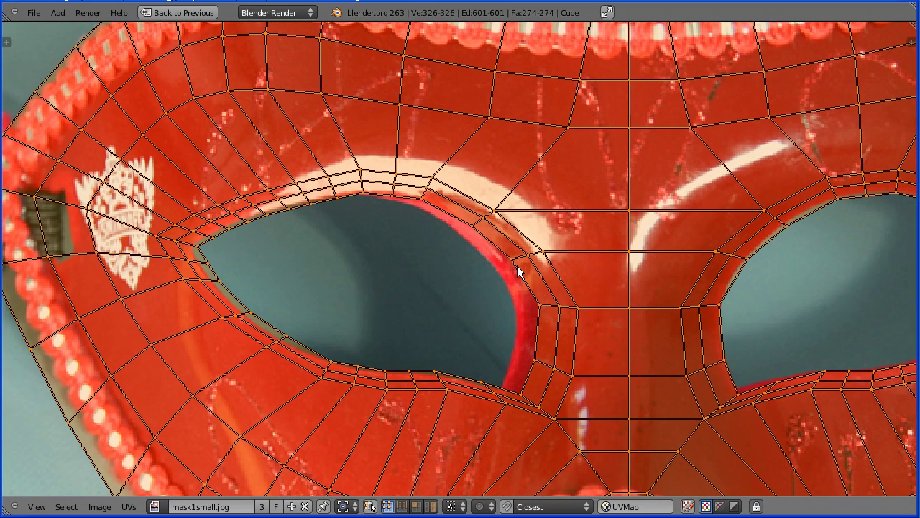
{"action": "key", "text": "a"}
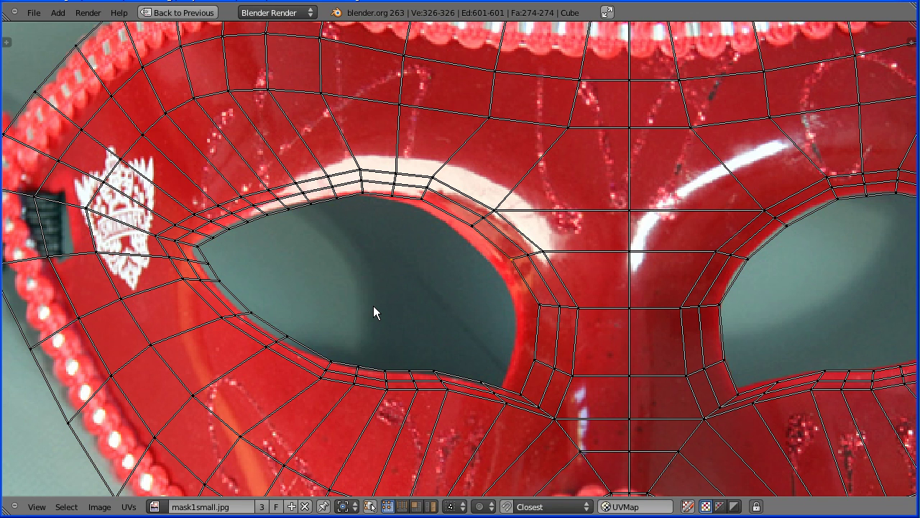
{"action": "key", "text": "c"}
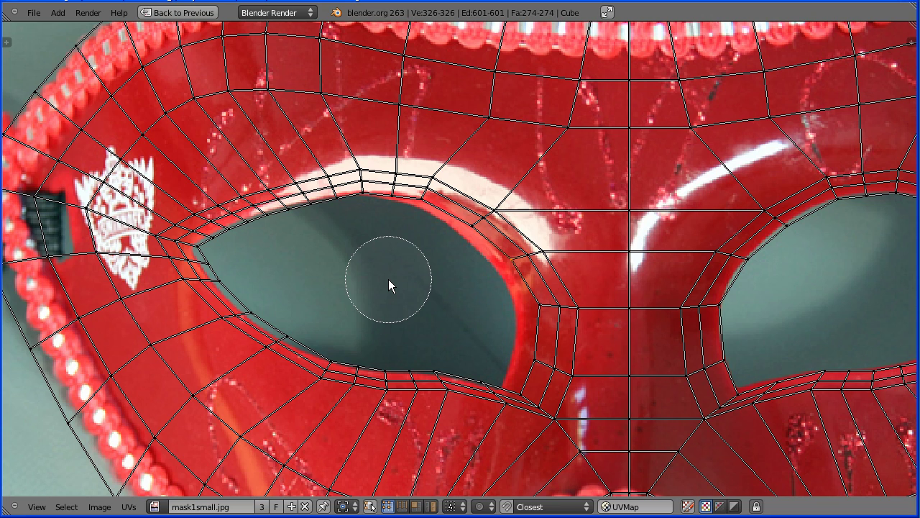
{"action": "scroll", "coordinate": [388, 285], "scroll_direction": "down", "scroll_amount": 4}
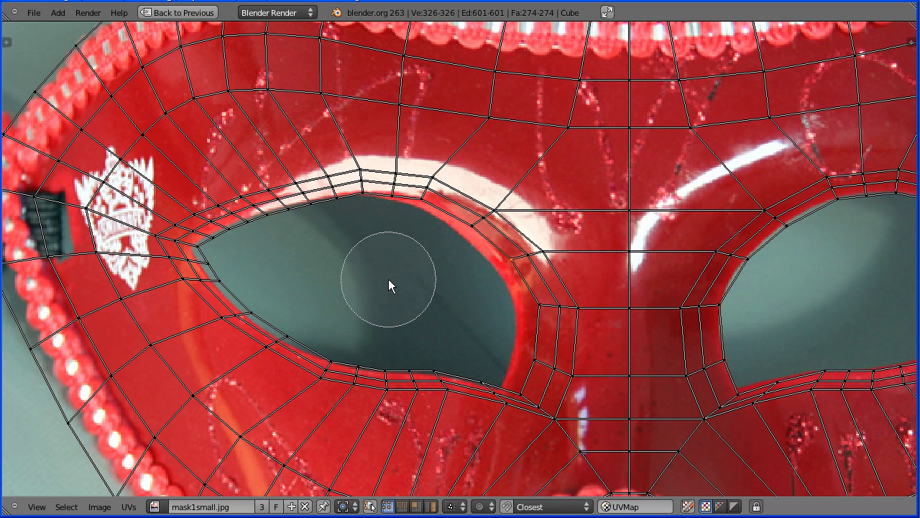
{"action": "scroll", "coordinate": [388, 285], "scroll_direction": "up", "scroll_amount": 3}
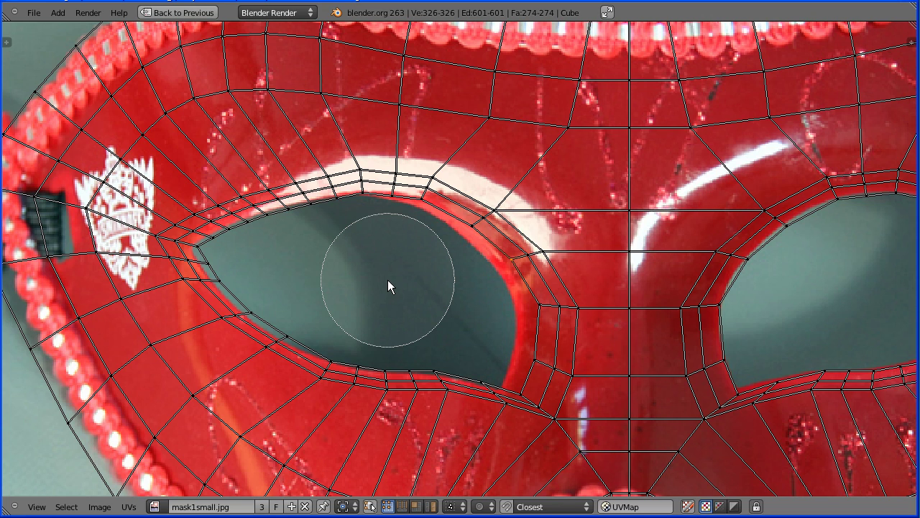
{"action": "mouse_move", "coordinate": [366, 196]}
{"action": "left_mouse_down"}
{"action": "mouse_move", "coordinate": [303, 196]}
{"action": "mouse_move", "coordinate": [243, 212]}
{"action": "mouse_move", "coordinate": [195, 247]}
{"action": "mouse_move", "coordinate": [232, 312]}
{"action": "mouse_move", "coordinate": [277, 348]}
{"action": "mouse_move", "coordinate": [520, 397]}
{"action": "mouse_move", "coordinate": [545, 297]}
{"action": "mouse_move", "coordinate": [504, 254]}
{"action": "mouse_move", "coordinate": [412, 204]}
{"action": "left_mouse_up"}
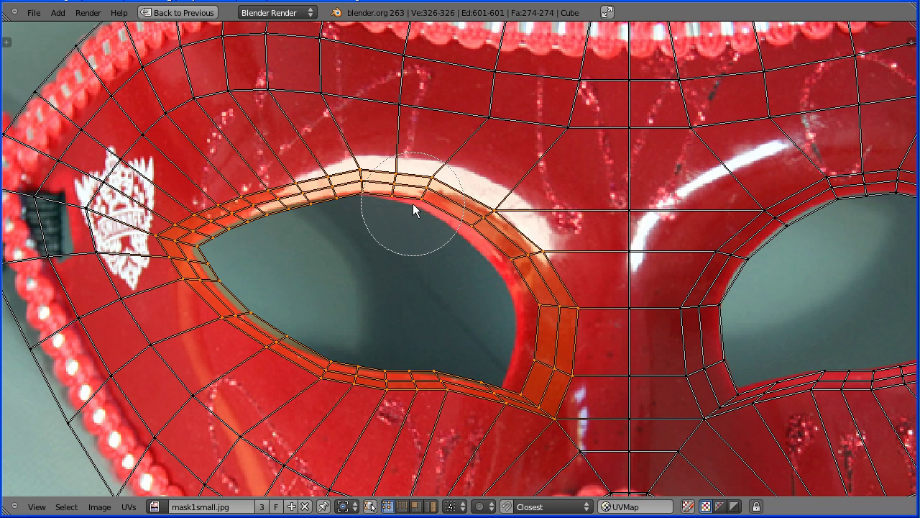
{"action": "right_click", "coordinate": [412, 204]}
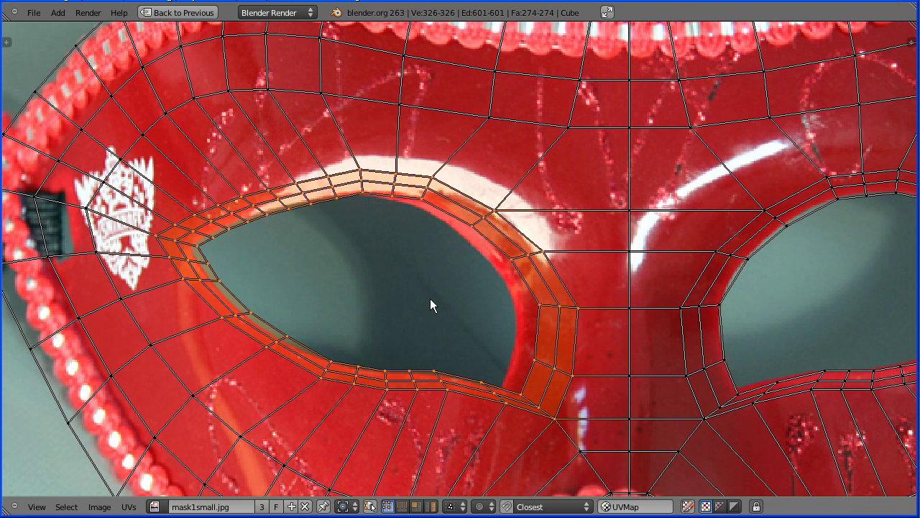
{"action": "key", "text": "g"}
{"action": "key", "text": "x"}
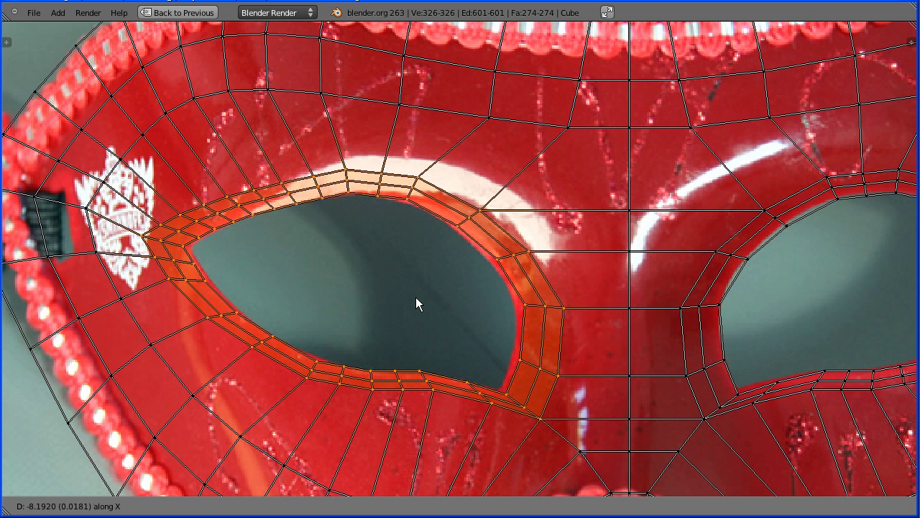
{"action": "left_click", "coordinate": [416, 297]}
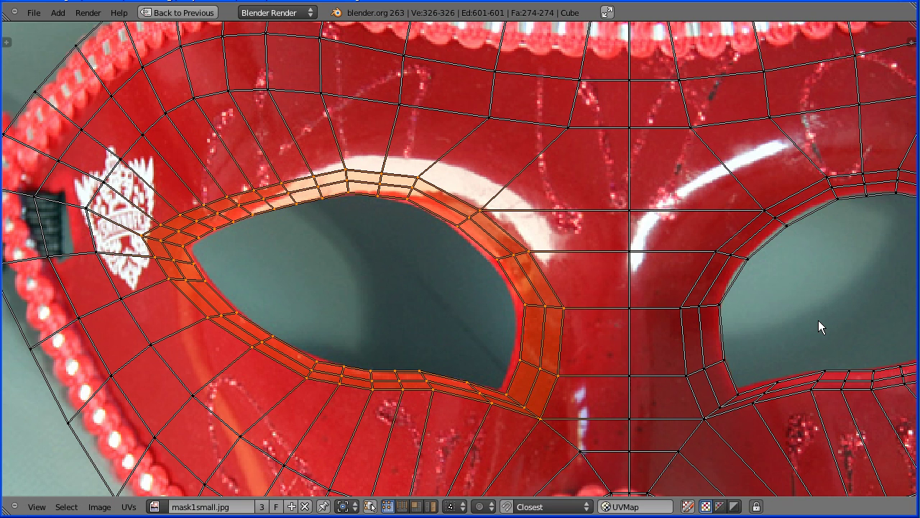
- Circle-select the UVs along the right eye hole's upper rim and move them slightly up and outward to the photo's eye edge
{"action": "middle_click_drag", "start_coordinate": [818, 327], "coordinate": [496, 308]}
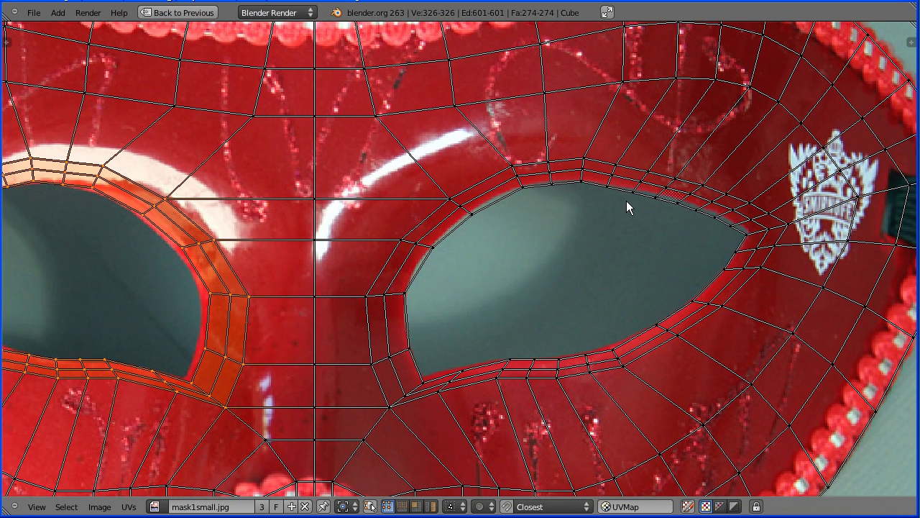
{"action": "right_click", "coordinate": [677, 204]}
{"action": "key", "text": "c"}
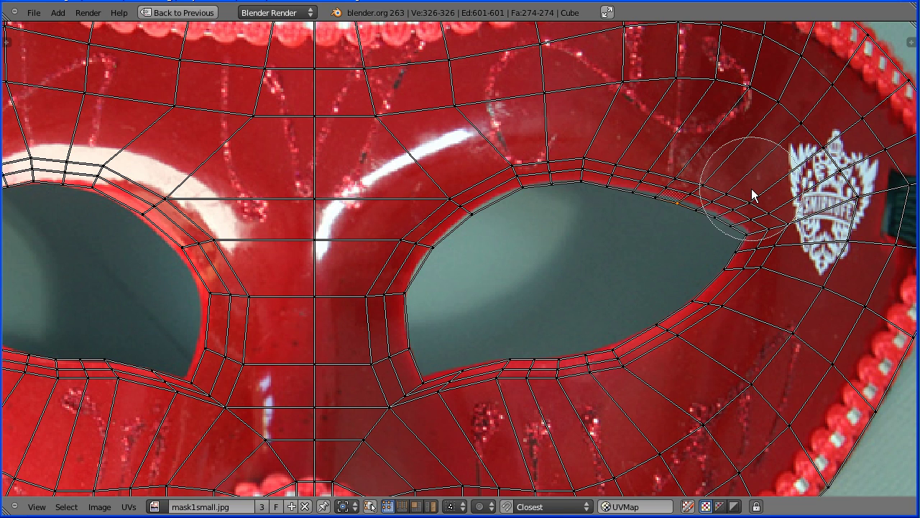
{"action": "mouse_move", "coordinate": [752, 190]}
{"action": "left_mouse_down"}
{"action": "mouse_move", "coordinate": [702, 177]}
{"action": "mouse_move", "coordinate": [572, 171]}
{"action": "mouse_move", "coordinate": [543, 174]}
{"action": "mouse_move", "coordinate": [552, 184]}
{"action": "left_mouse_up"}
{"action": "right_click", "coordinate": [553, 180]}
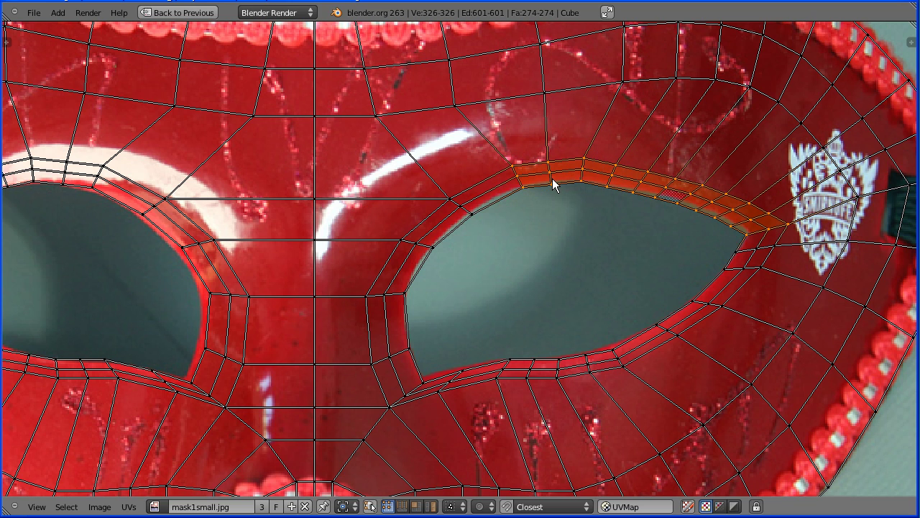
{"action": "key", "text": "g"}
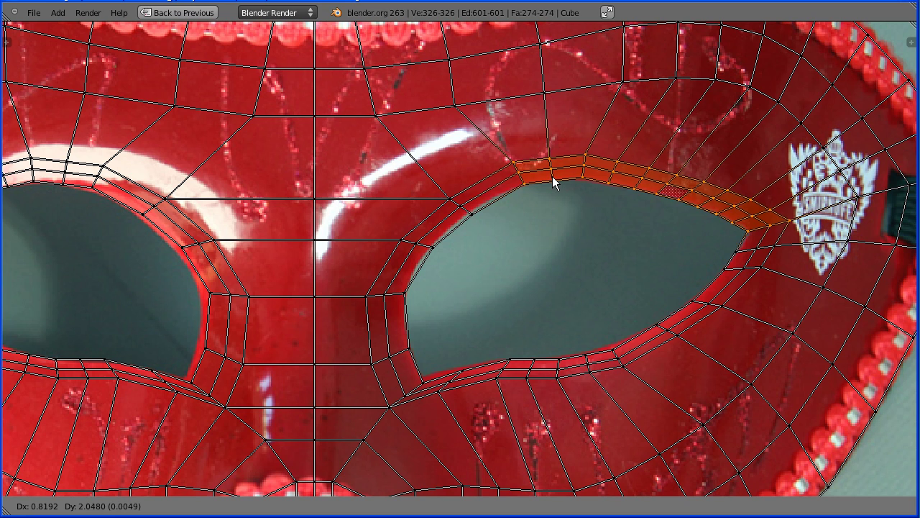
{"action": "left_click", "coordinate": [556, 181]}
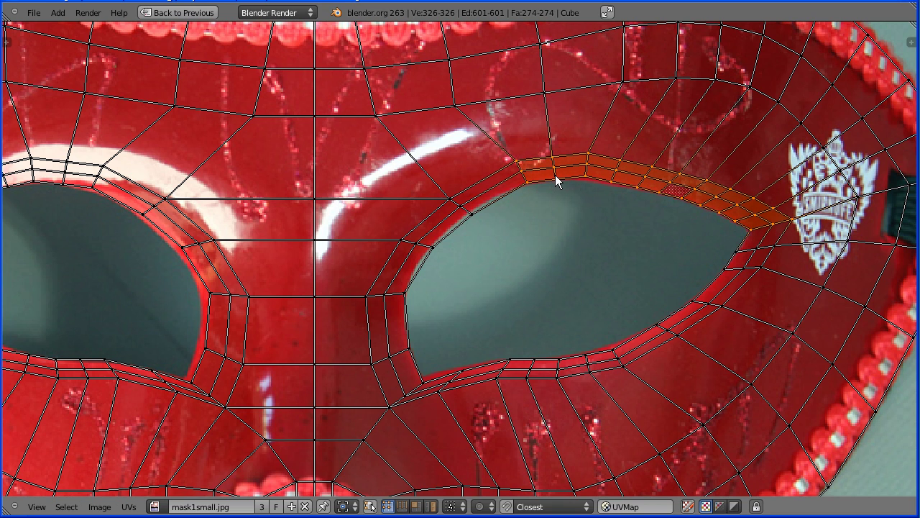
- Circle-select the UVs on the right eye hole's inner, nose-side rim and move them about -2.05 in X and 1.64 in Y
{"action": "key", "text": "a"}
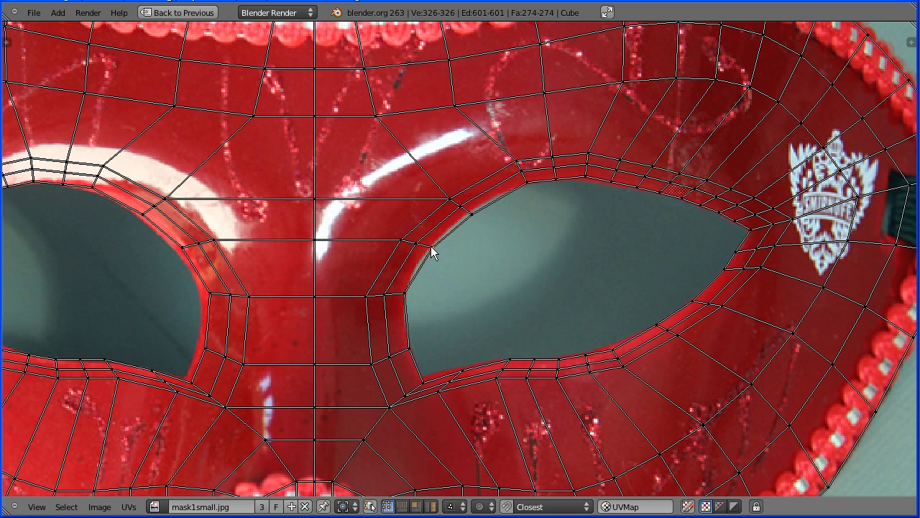
{"action": "key", "text": "c"}
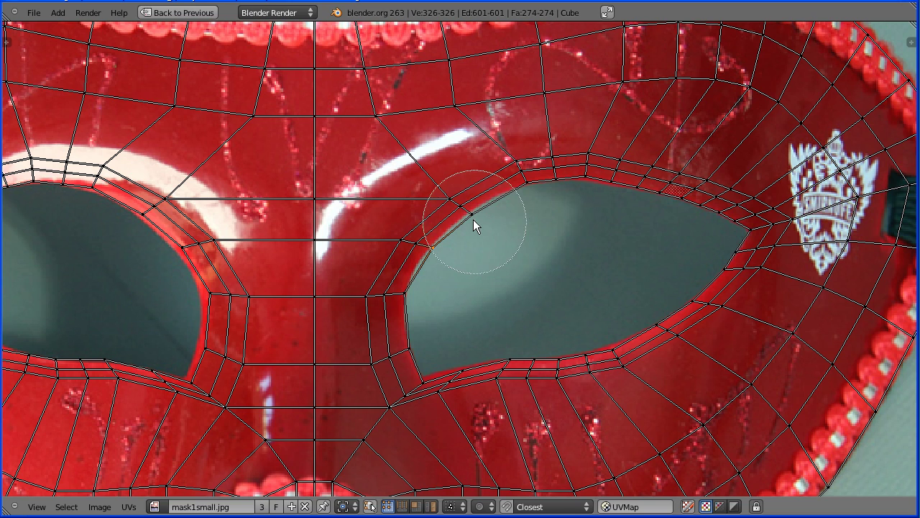
{"action": "mouse_move", "coordinate": [468, 215]}
{"action": "left_mouse_down"}
{"action": "mouse_move", "coordinate": [421, 247]}
{"action": "mouse_move", "coordinate": [389, 286]}
{"action": "mouse_move", "coordinate": [384, 323]}
{"action": "left_mouse_up"}
{"action": "right_click", "coordinate": [382, 319]}
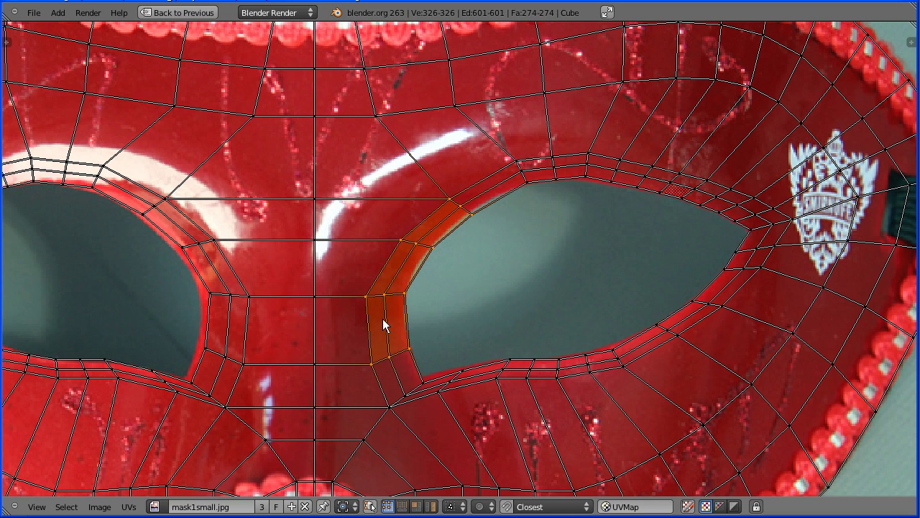
{"action": "key", "text": "g"}
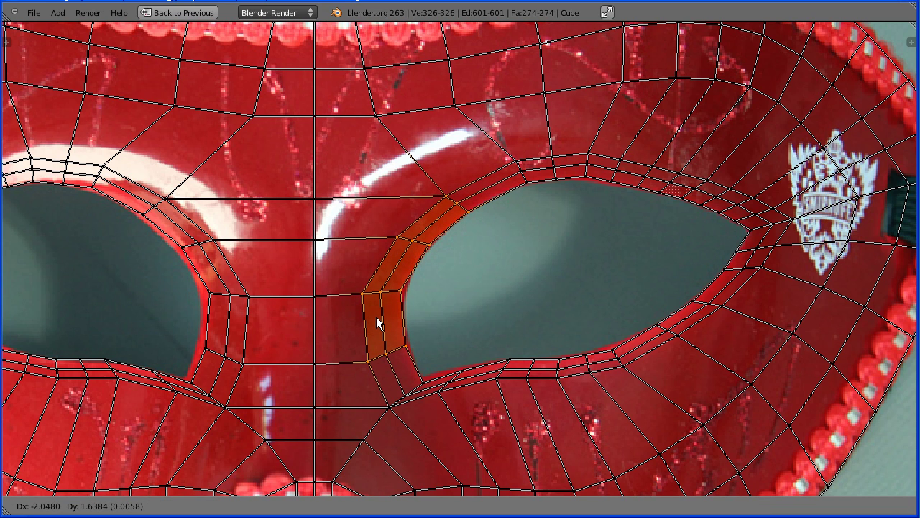
{"action": "left_click", "coordinate": [376, 316]}
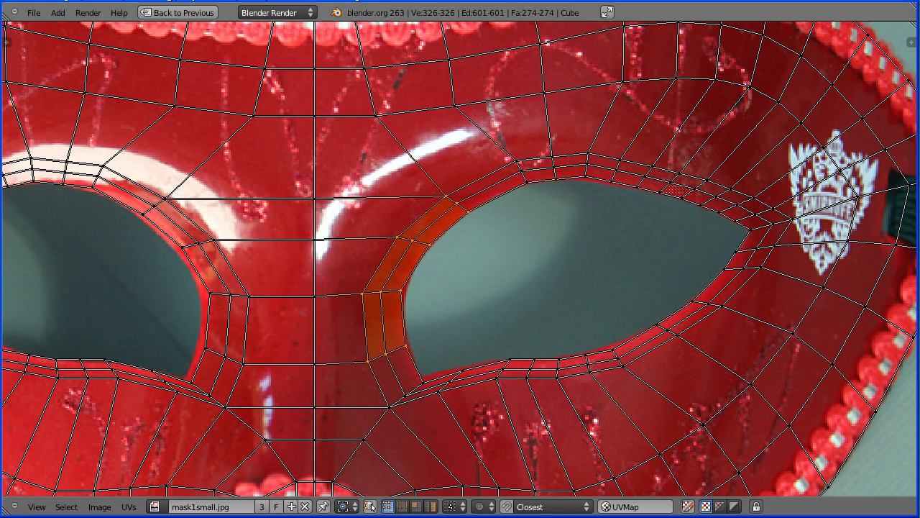
- Circle-select the outermost UVs along the mask's upper left outline and move them about -2.05 in X and -6.96 in Y onto the trim's edge
{"action": "scroll", "coordinate": [223, 220], "scroll_direction": "down", "scroll_amount": 2}
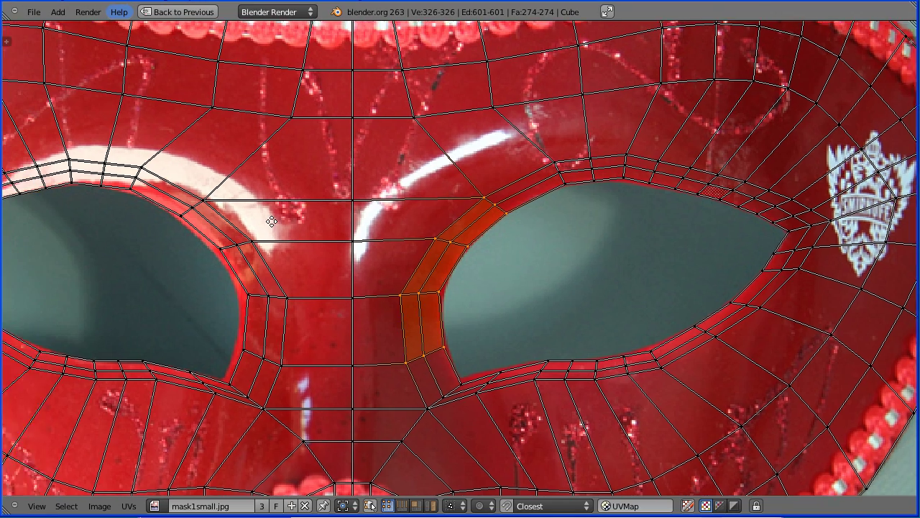
{"action": "scroll", "coordinate": [223, 220], "scroll_direction": "up", "scroll_amount": 2}
{"action": "middle_click_drag", "start_coordinate": [223, 220], "coordinate": [632, 345]}
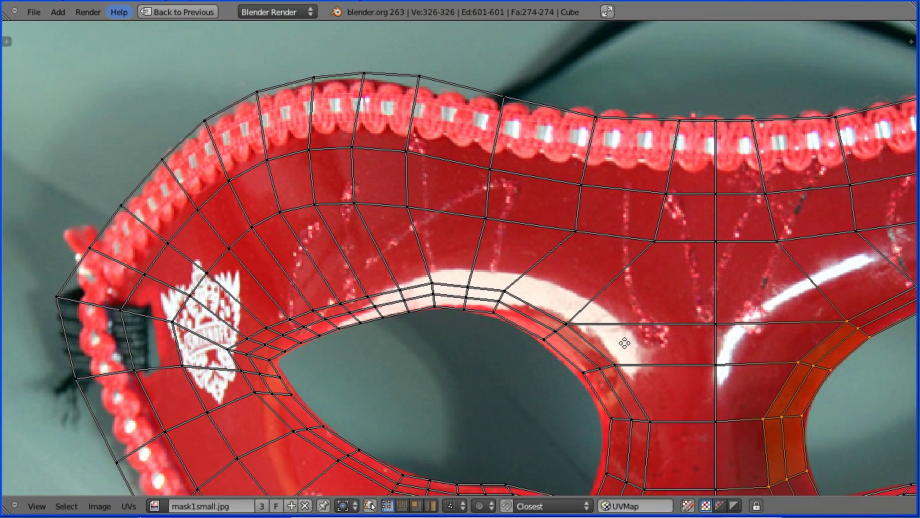
{"action": "right_click", "coordinate": [420, 81]}
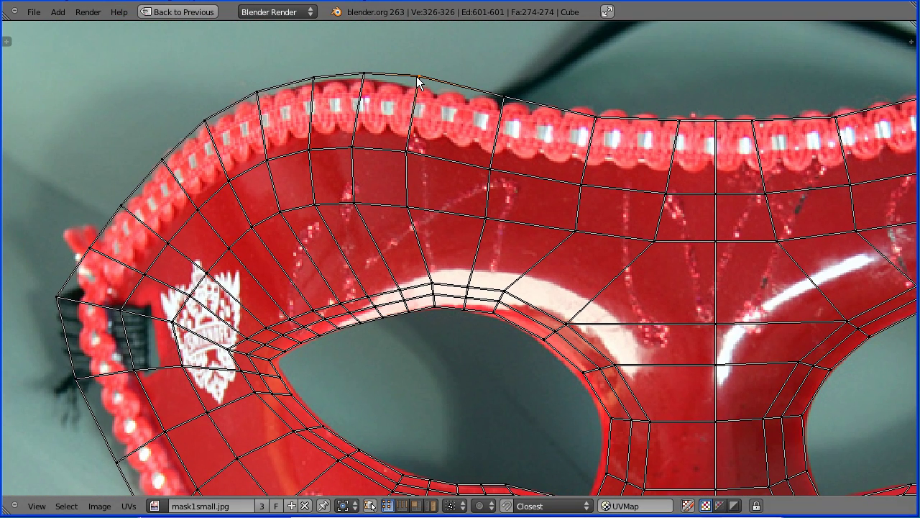
{"action": "key", "text": "c"}
{"action": "mouse_move", "coordinate": [421, 81]}
{"action": "left_mouse_down"}
{"action": "mouse_move", "coordinate": [479, 91]}
{"action": "mouse_move", "coordinate": [435, 78]}
{"action": "mouse_move", "coordinate": [224, 84]}
{"action": "mouse_move", "coordinate": [138, 156]}
{"action": "mouse_move", "coordinate": [128, 178]}
{"action": "left_mouse_up"}
{"action": "right_click", "coordinate": [137, 145]}
{"action": "key", "text": "g"}
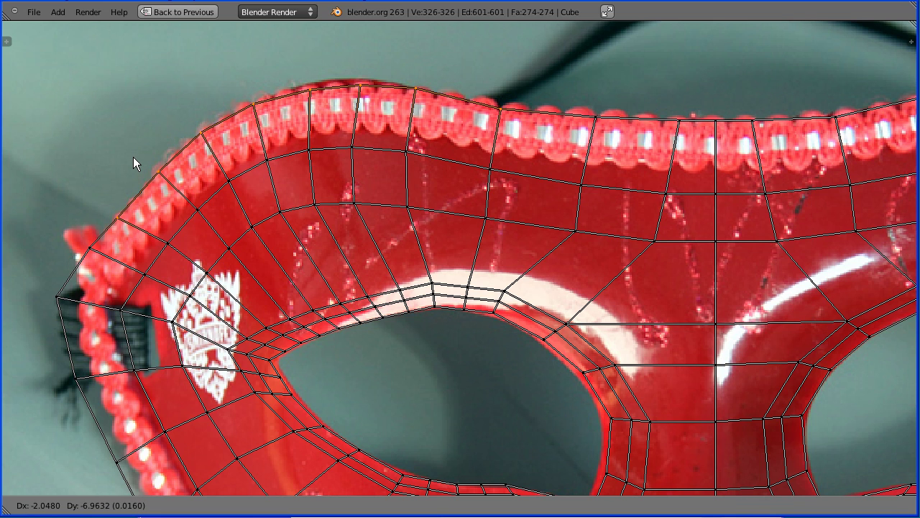
{"action": "left_click", "coordinate": [132, 158]}
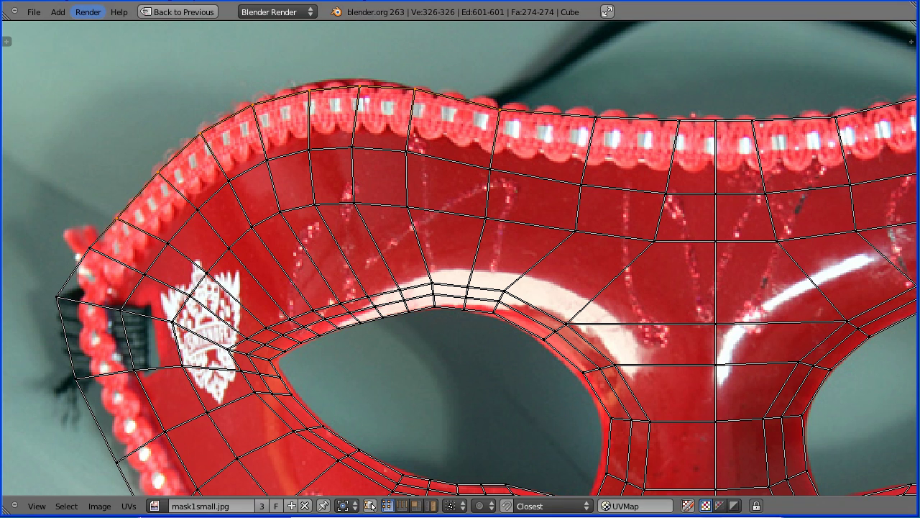
- Circle-select the UVs along the mask's lower left outer edge, scale them to about 0.96 and move them about 9.83 in X and 0.82 in Y
{"action": "middle_click_drag", "start_coordinate": [450, 463], "coordinate": [467, 222]}
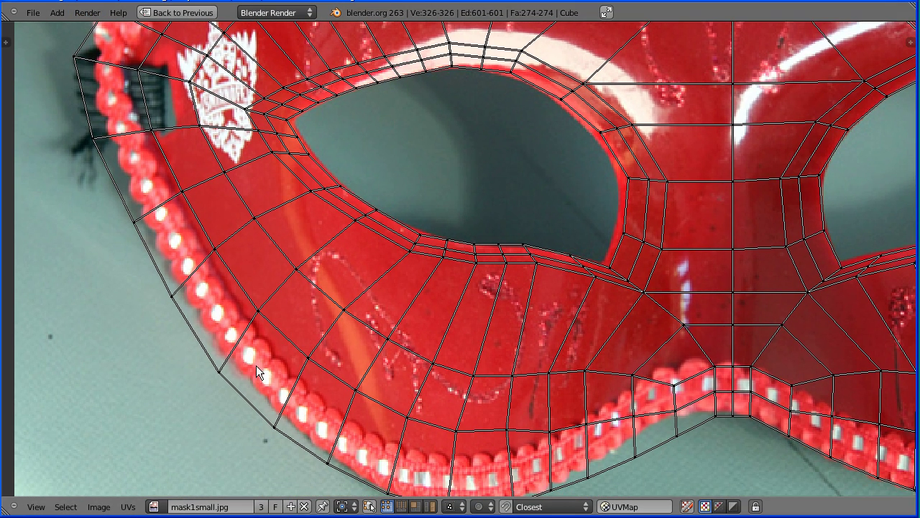
{"action": "key", "text": "c"}
{"action": "mouse_move", "coordinate": [94, 81]}
{"action": "left_mouse_down"}
{"action": "mouse_move", "coordinate": [142, 202]}
{"action": "mouse_move", "coordinate": [196, 268]}
{"action": "mouse_move", "coordinate": [222, 331]}
{"action": "mouse_move", "coordinate": [273, 379]}
{"action": "mouse_move", "coordinate": [279, 426]}
{"action": "mouse_move", "coordinate": [326, 412]}
{"action": "left_mouse_up"}
{"action": "right_click", "coordinate": [324, 411]}
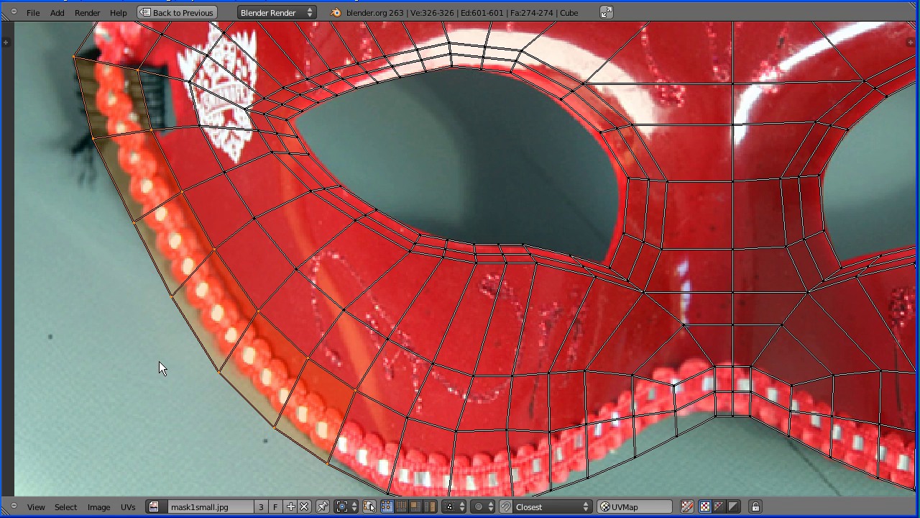
{"action": "key", "text": "s"}
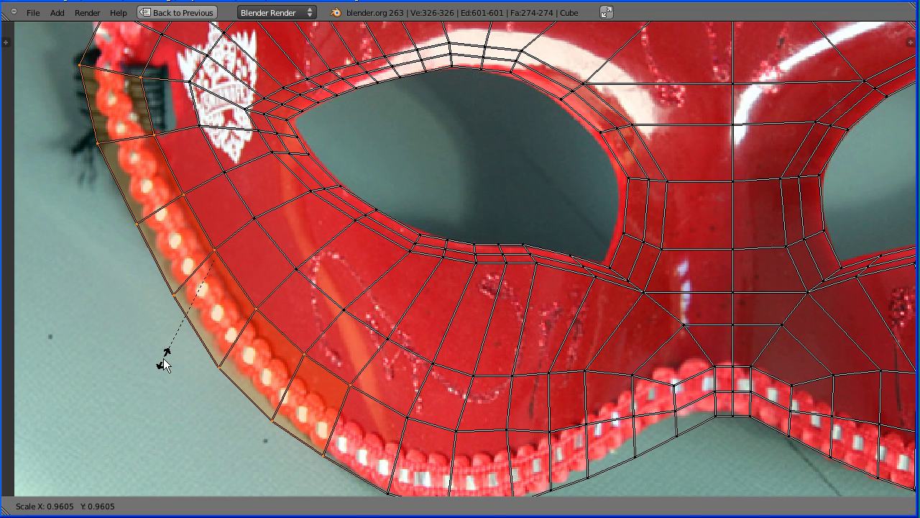
{"action": "left_click", "coordinate": [164, 364]}
{"action": "key", "text": "g"}
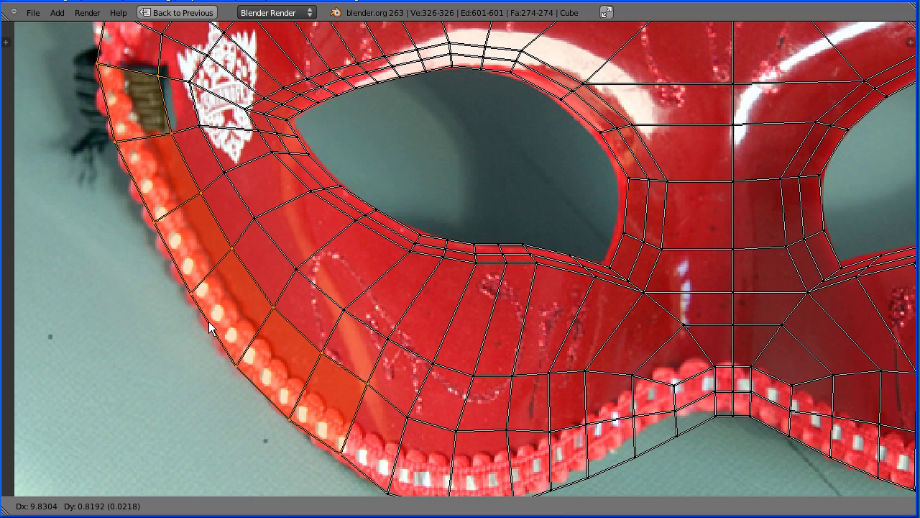
{"action": "left_click", "coordinate": [210, 327]}
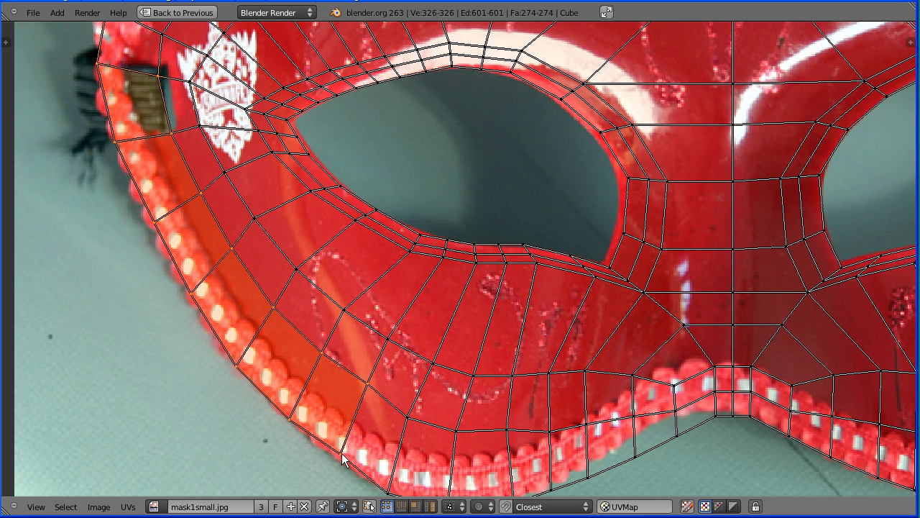
- Deselect all UVs, then select the lowest UVs of the strip just moved and shift them slightly outward to the trim's edge
{"action": "key", "text": "a"}
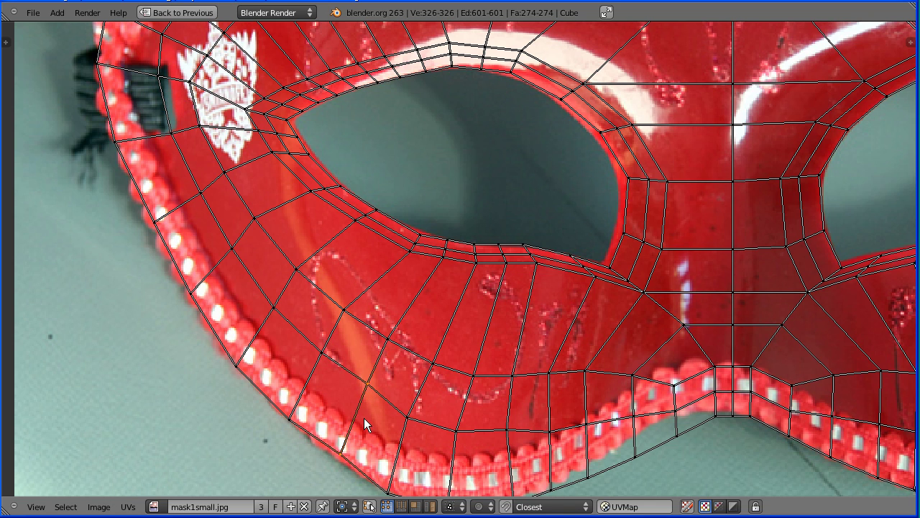
{"action": "right_click", "coordinate": [364, 428]}
{"action": "key", "text": "g"}
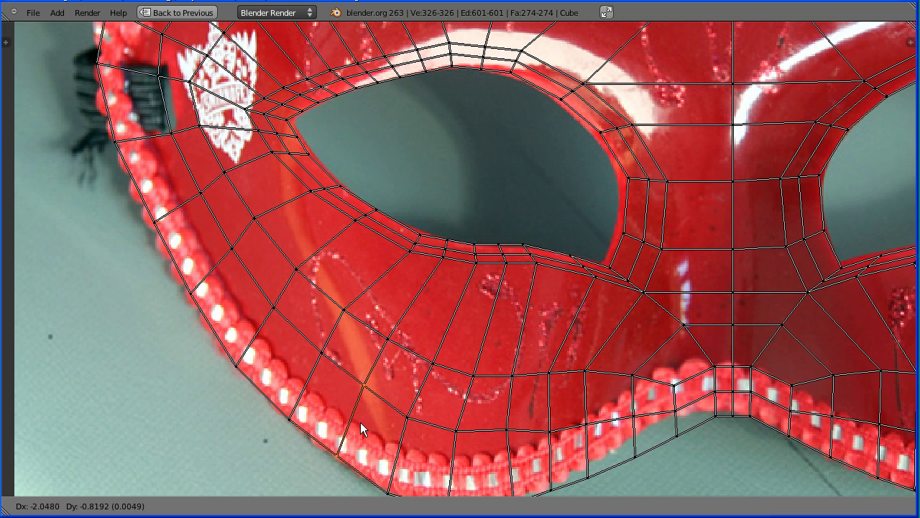
{"action": "left_click", "coordinate": [359, 430]}
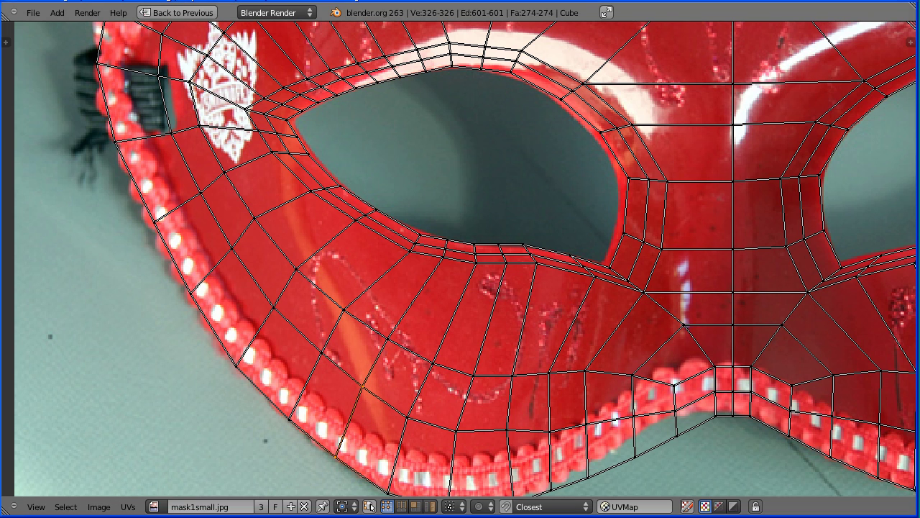
- Circle-select the lower edge UV columns left of the nose notch and raise them about 6.14 along Y
{"action": "middle_click_drag", "start_coordinate": [619, 389], "coordinate": [450, 308]}
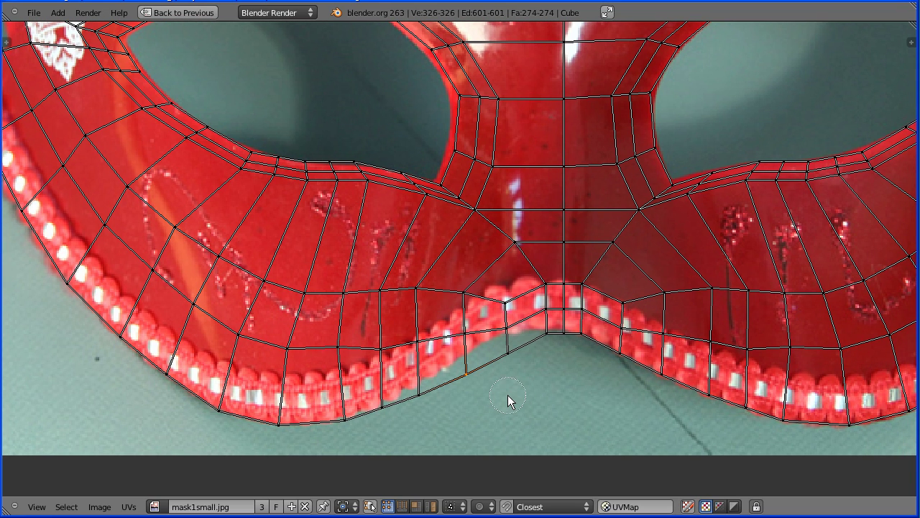
{"action": "key", "text": "c"}
{"action": "mouse_move", "coordinate": [509, 367]}
{"action": "left_mouse_down"}
{"action": "mouse_move", "coordinate": [508, 318]}
{"action": "mouse_move", "coordinate": [426, 296]}
{"action": "mouse_move", "coordinate": [422, 380]}
{"action": "mouse_move", "coordinate": [451, 376]}
{"action": "mouse_move", "coordinate": [472, 343]}
{"action": "left_mouse_up"}
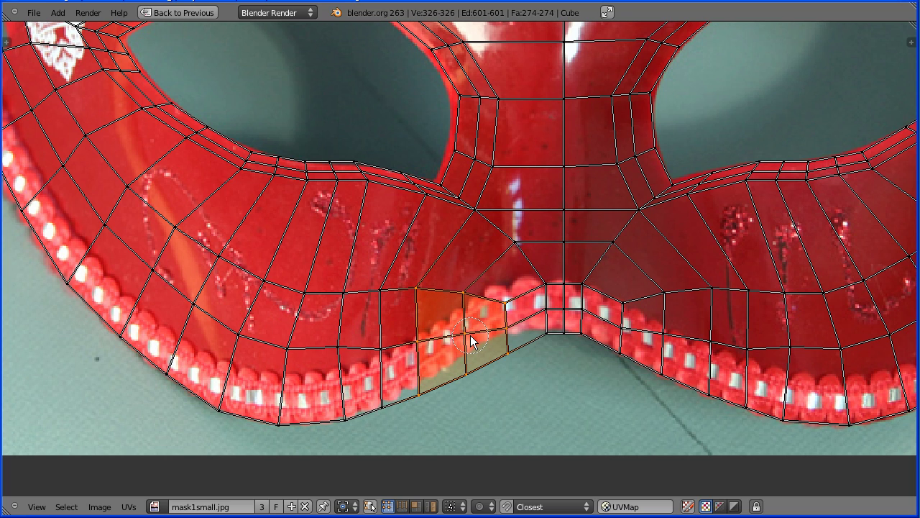
{"action": "key", "text": "g"}
{"action": "key", "text": "y"}
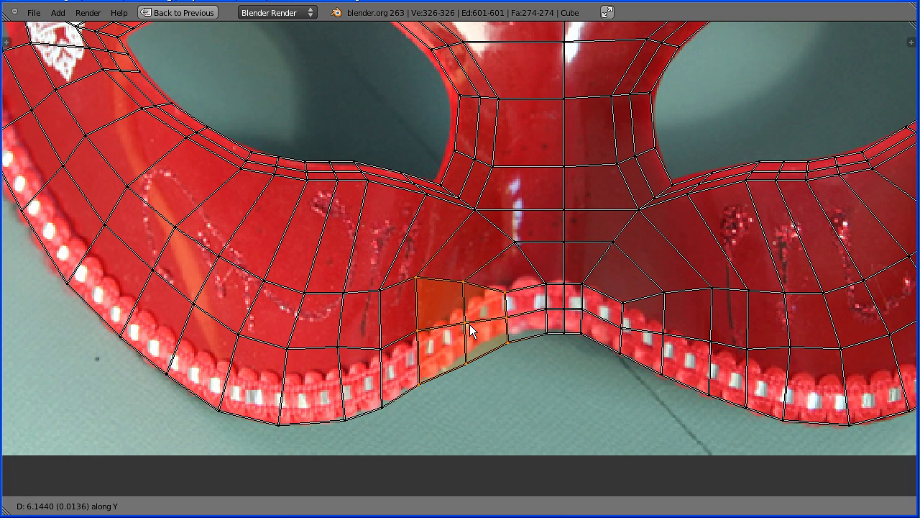
{"action": "left_click", "coordinate": [469, 323]}
- Raise the UV column left of the nose notch by about 4.92 in Y and move the next inner column slightly up to the trim's edge
{"action": "right_click", "coordinate": [465, 361]}
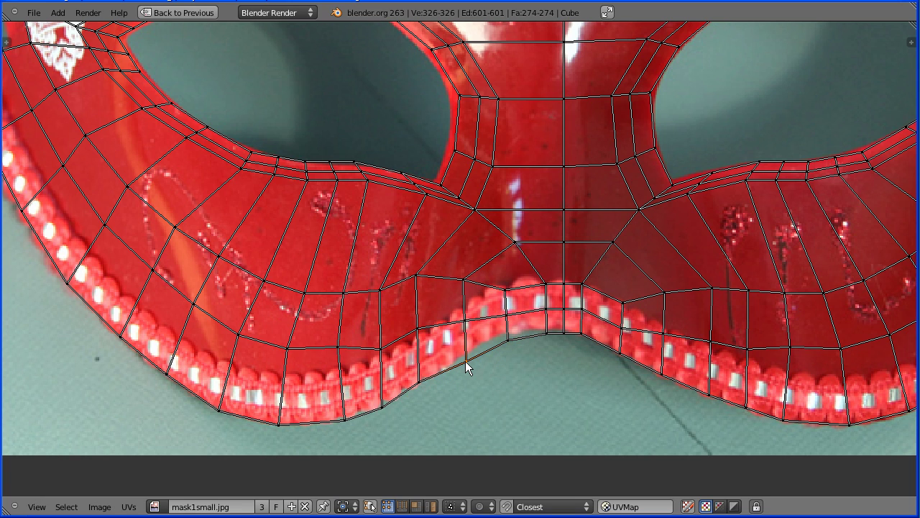
{"action": "right_click", "coordinate": [464, 282], "text": "shift"}
{"action": "key", "text": "g"}
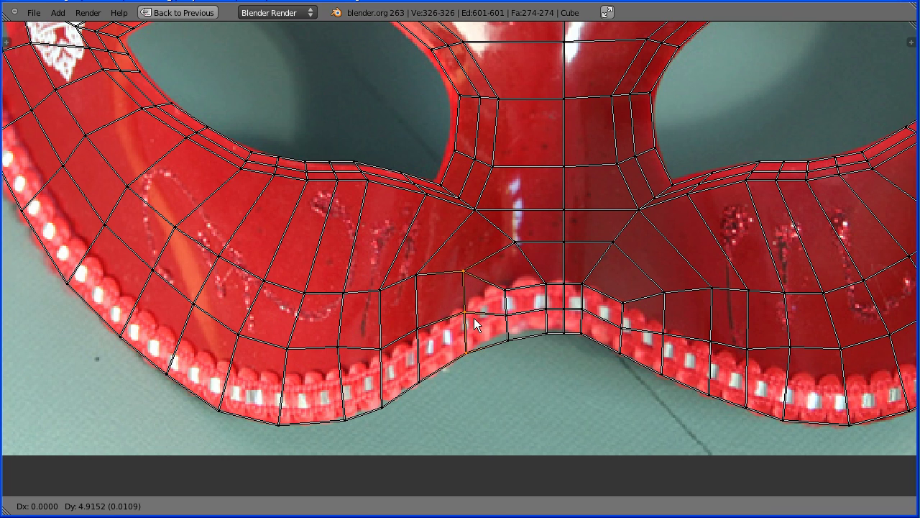
{"action": "left_click", "coordinate": [473, 316]}
{"action": "right_click", "coordinate": [510, 340]}
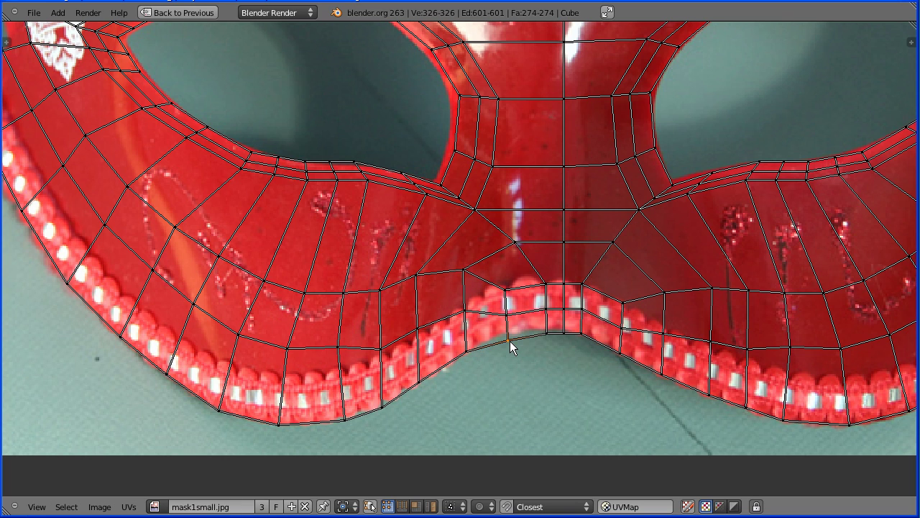
{"action": "right_click", "coordinate": [508, 293], "text": "shift"}
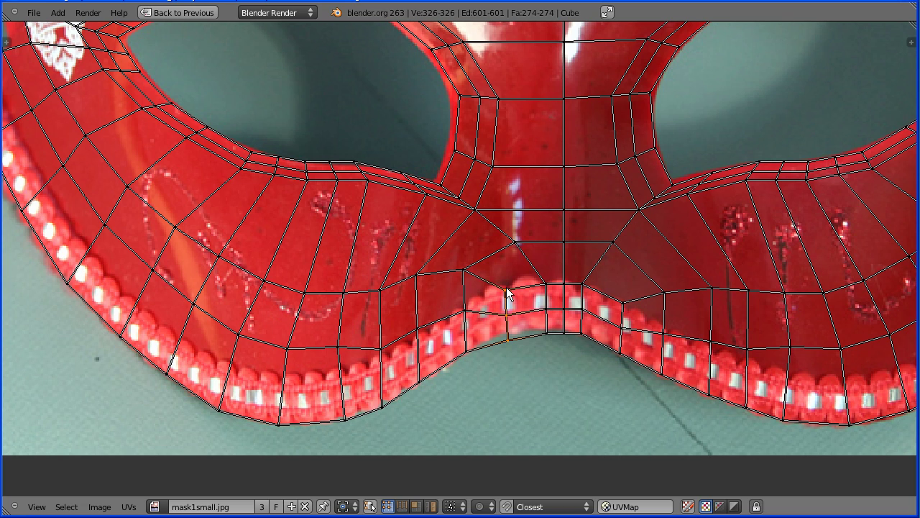
{"action": "key", "text": "g"}
{"action": "left_click", "coordinate": [516, 340]}
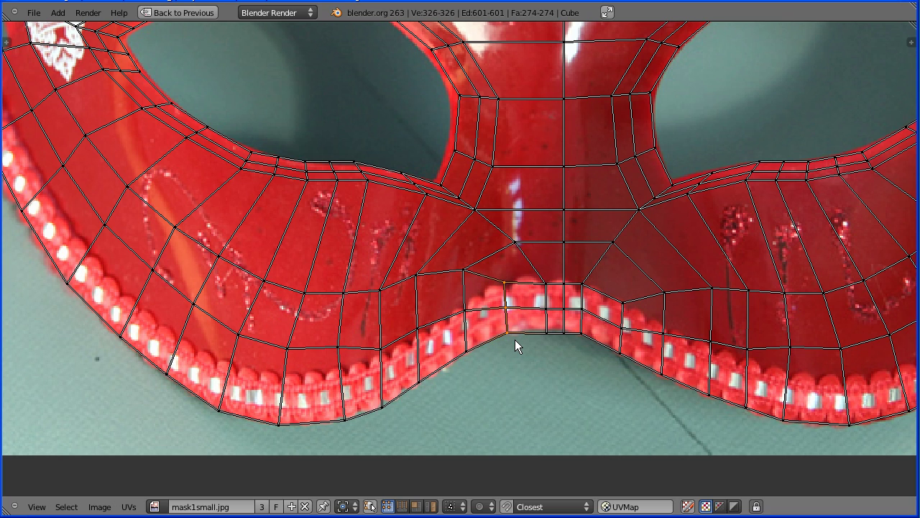
- Move the UV column just left of the nose's centre line slightly up, and raise the centre column's lower UVs about 2.46 in Y
{"action": "right_click", "coordinate": [550, 335]}
{"action": "right_click", "coordinate": [546, 288]}
{"action": "key", "text": "g"}
{"action": "left_click", "coordinate": [548, 324]}
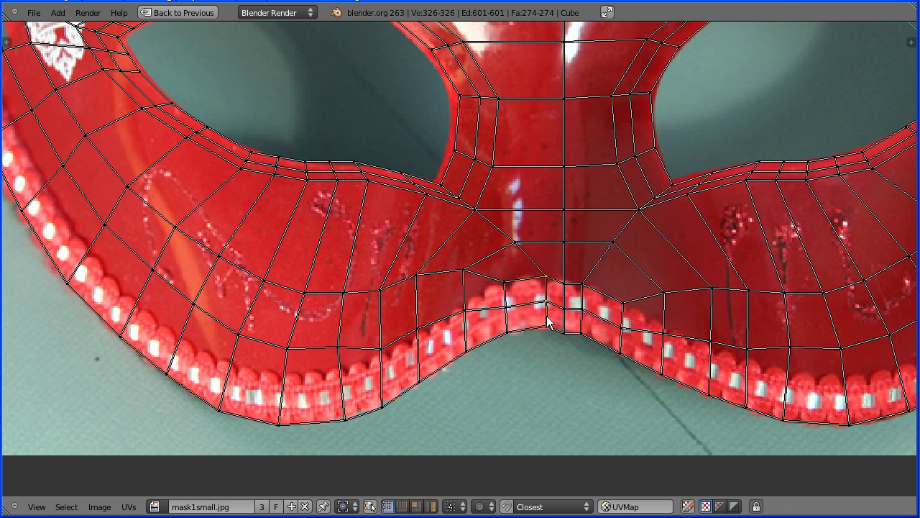
{"action": "right_click", "coordinate": [562, 334]}
{"action": "key", "text": "g"}
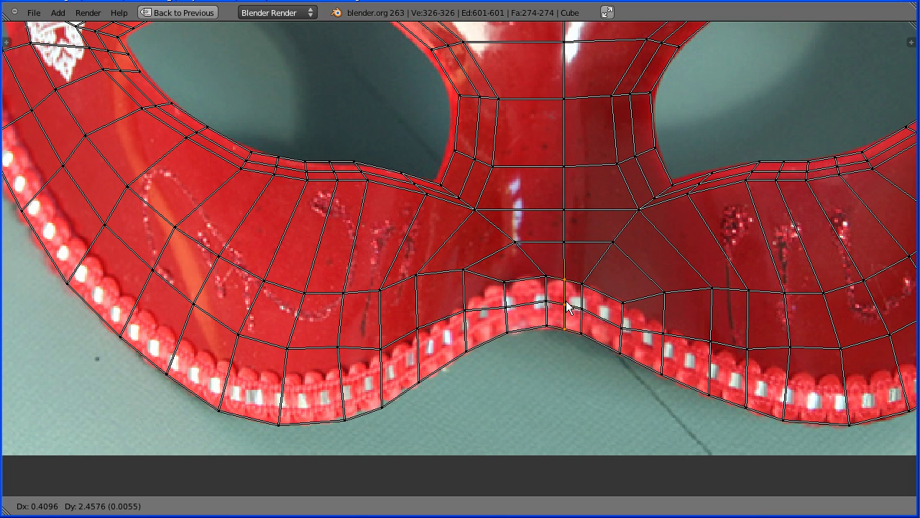
{"action": "left_click", "coordinate": [569, 307]}
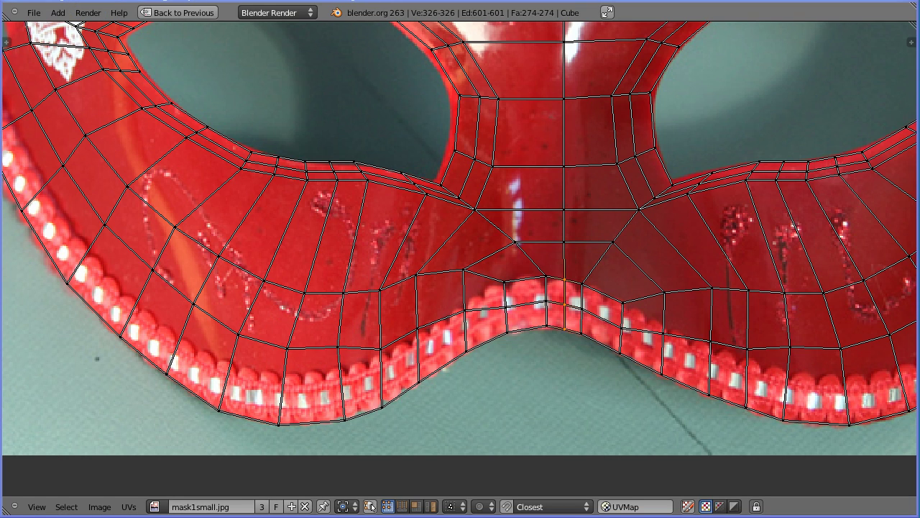
- Leave the full-screen UV editor and turn off the background images in the 3D view, hiding its properties again
{"action": "left_click", "coordinate": [36, 506]}
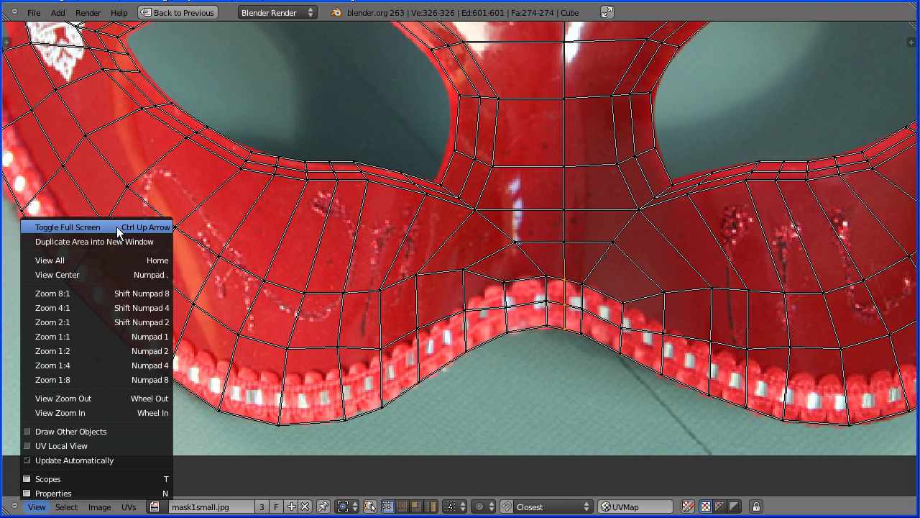
{"action": "left_click", "coordinate": [137, 227]}
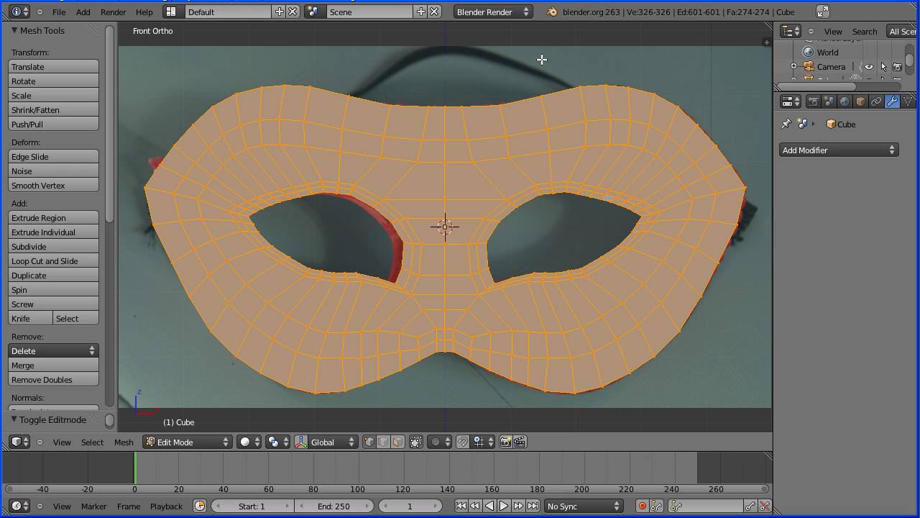
{"action": "key", "text": "n"}
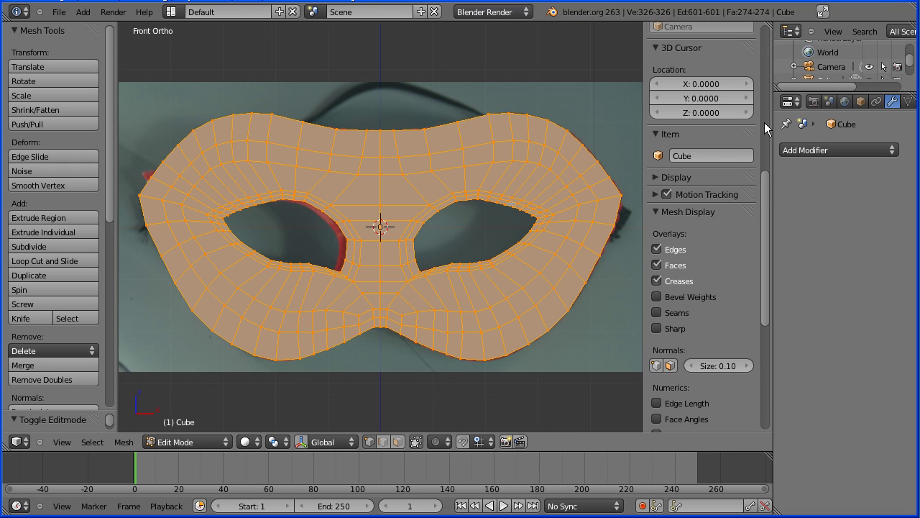
{"action": "left_click_drag", "start_coordinate": [765, 187], "coordinate": [787, 315]}
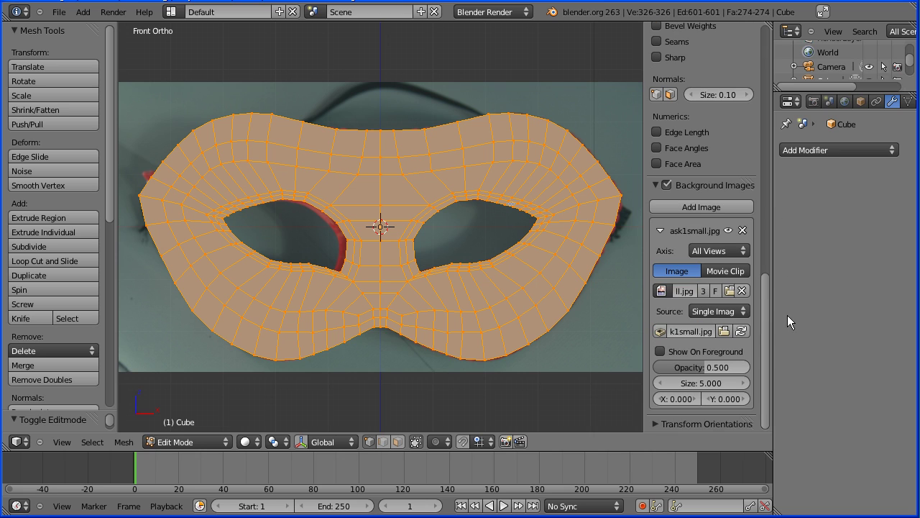
{"action": "left_click", "coordinate": [667, 186]}
{"action": "left_click_drag", "start_coordinate": [645, 191], "coordinate": [772, 189]}
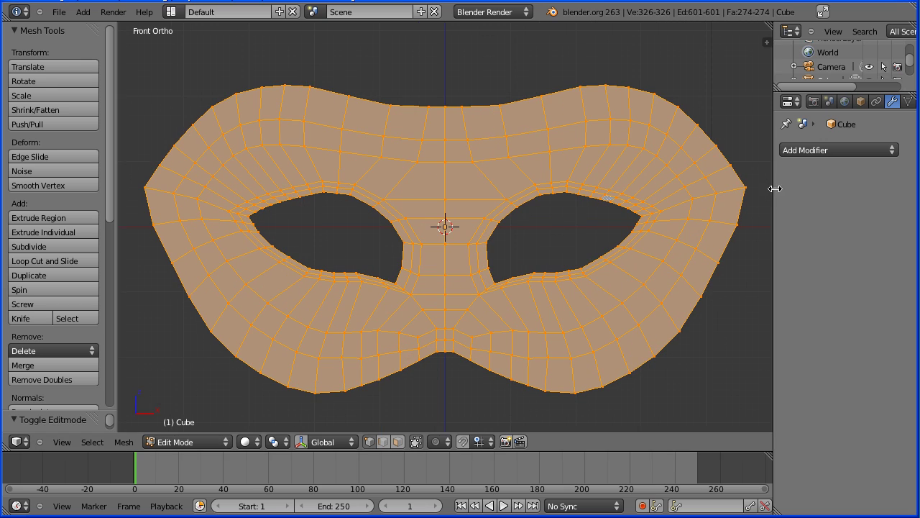
- Set the 3D view's shading to Texture and split it into the quad view
{"action": "left_click", "coordinate": [247, 442]}
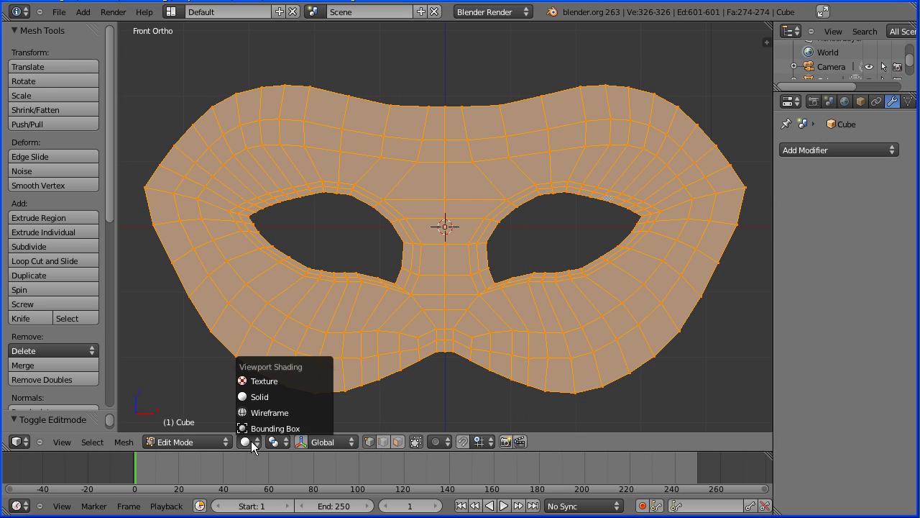
{"action": "left_click", "coordinate": [292, 381]}
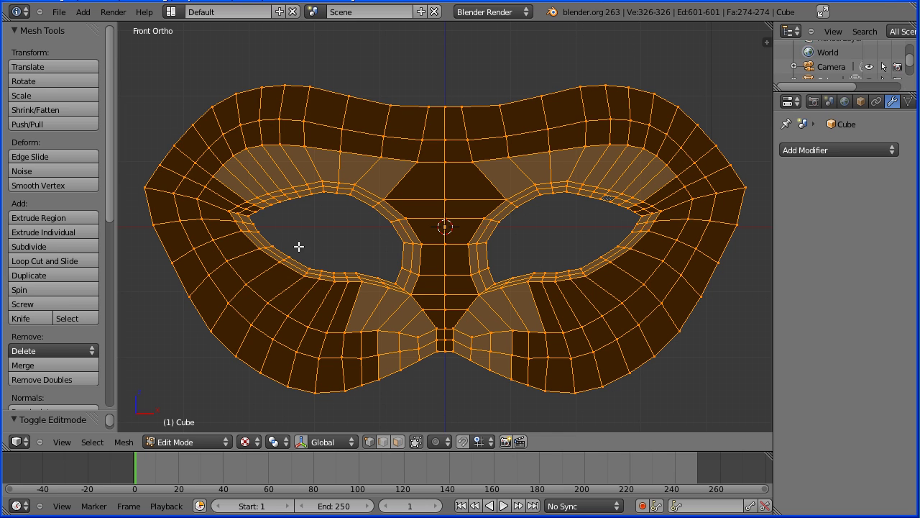
{"action": "left_click", "coordinate": [66, 442]}
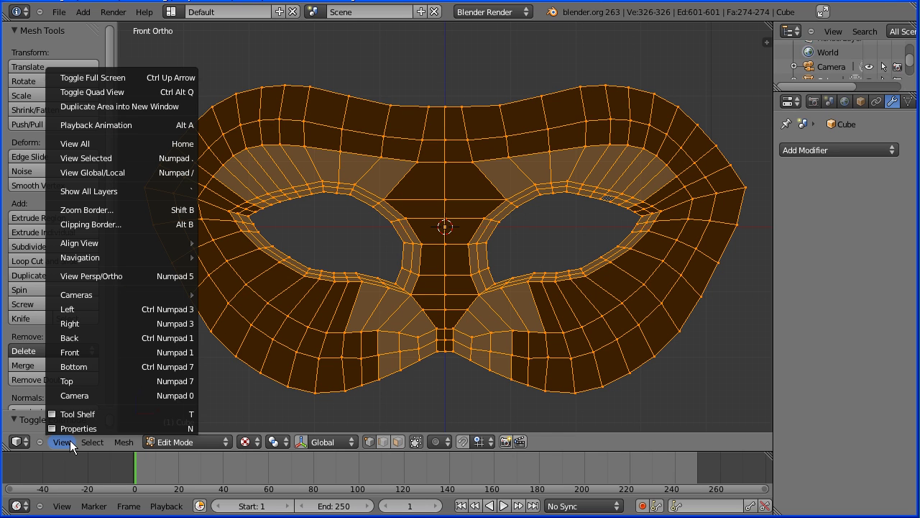
{"action": "left_click", "coordinate": [107, 92]}
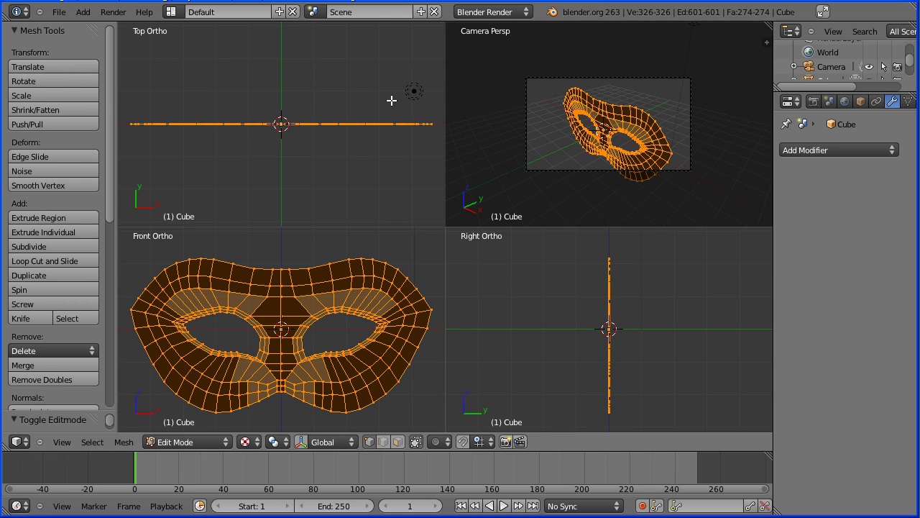
- Switch the mask from Edit Mode to Object Mode
{"action": "left_click", "coordinate": [198, 441]}
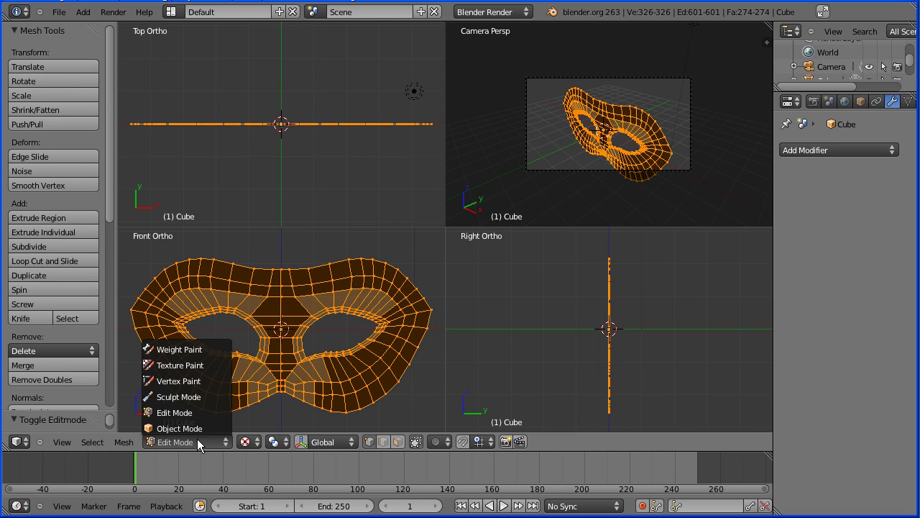
{"action": "left_click", "coordinate": [197, 429]}
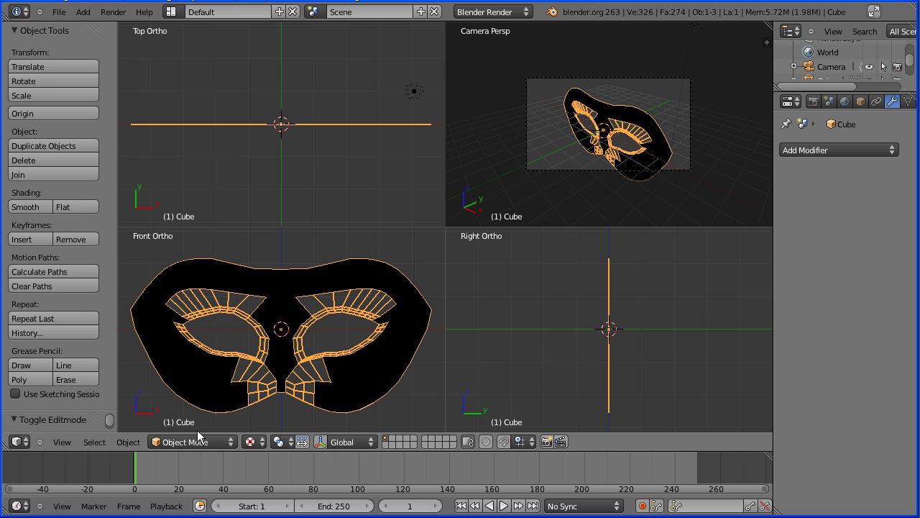
- Duplicate the lamp three times at the same height, placing copies at about X 1.85 Y -2.1, X -2.8 Y -2.2 and X -2.9 Y 1.62
{"action": "right_click", "coordinate": [414, 92]}
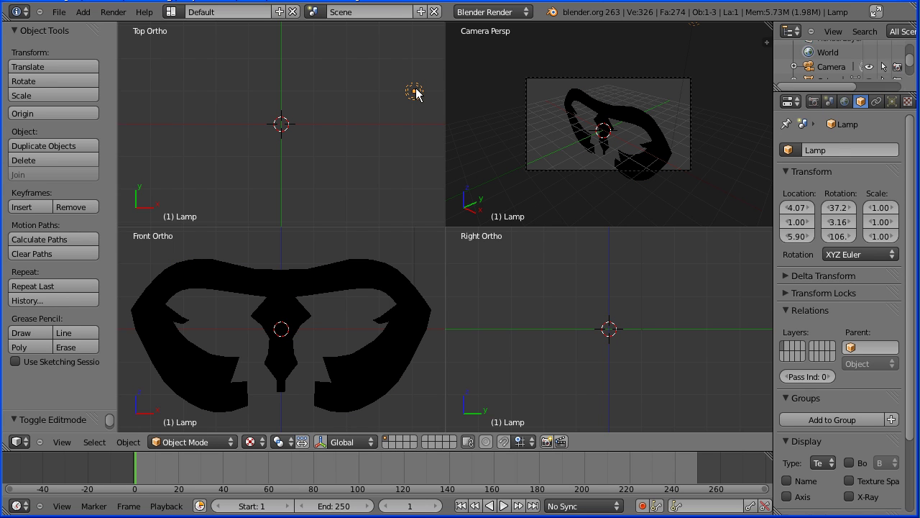
{"action": "key", "text": "shift+d"}
{"action": "left_click", "coordinate": [343, 193]}
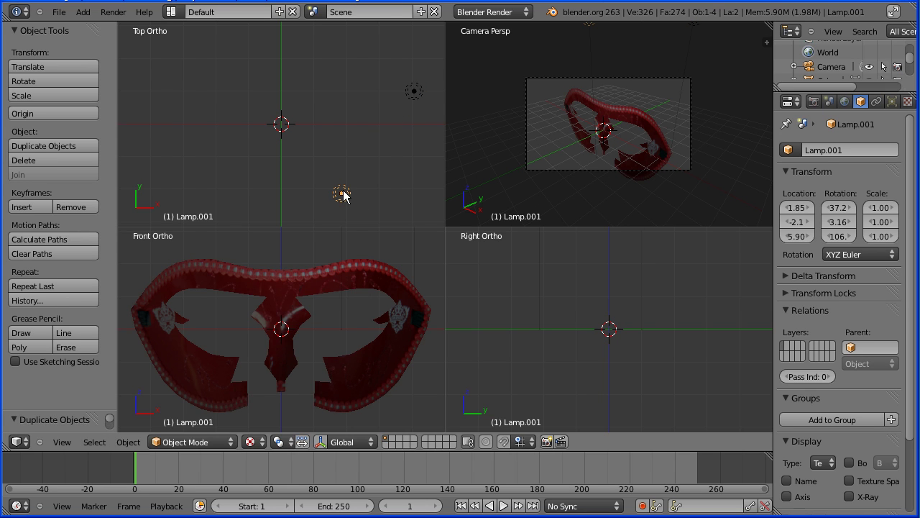
{"action": "key", "text": "shift+d"}
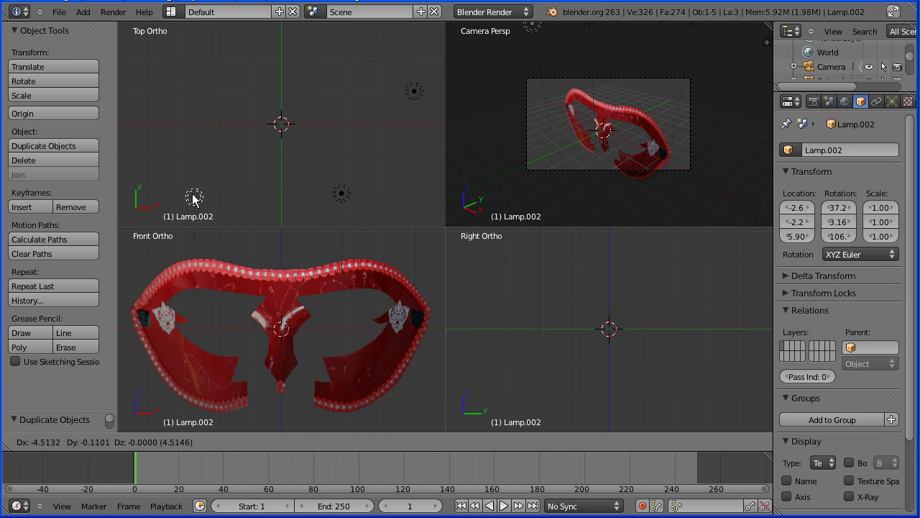
{"action": "left_click", "coordinate": [188, 198]}
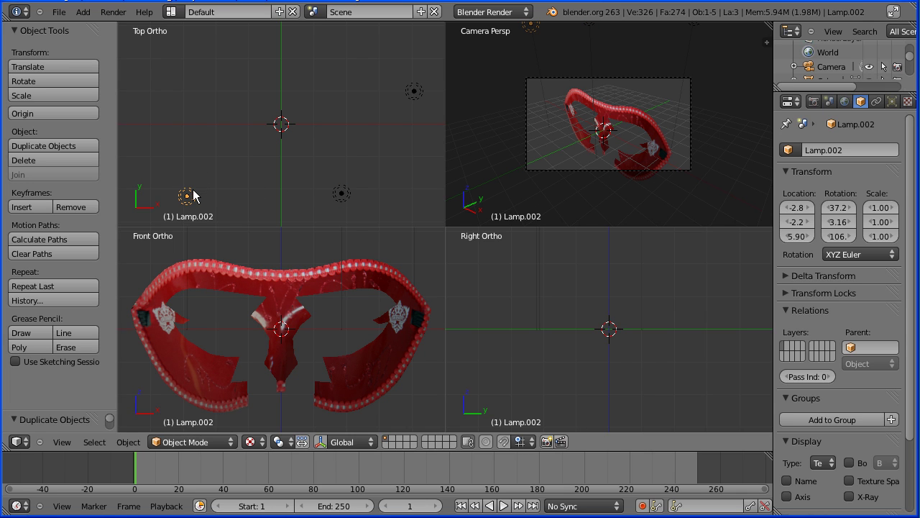
{"action": "key", "text": "shift+d"}
{"action": "left_click", "coordinate": [185, 70]}
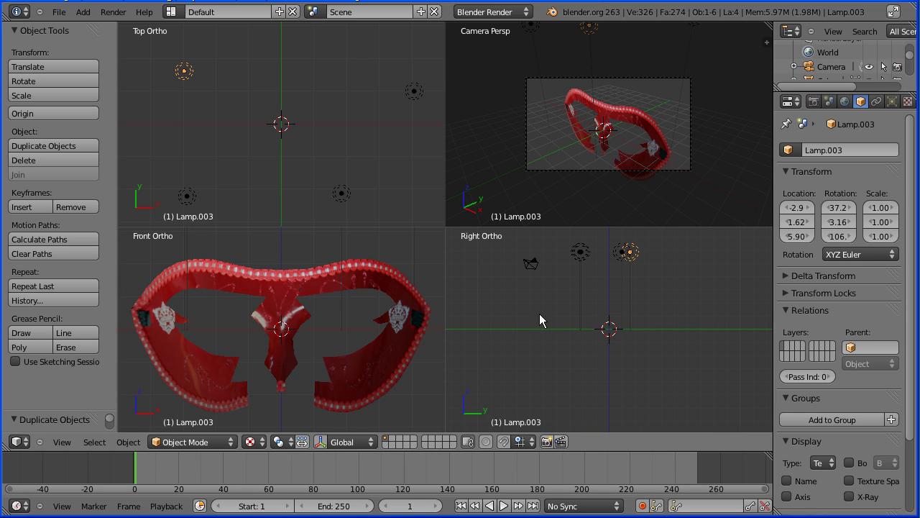
- Lower the original lamp to about Y 2.1, Z -2.8, and the copy at X 1.85 to about Z -2.4
{"action": "right_click", "coordinate": [631, 253]}
{"action": "key", "text": "g"}
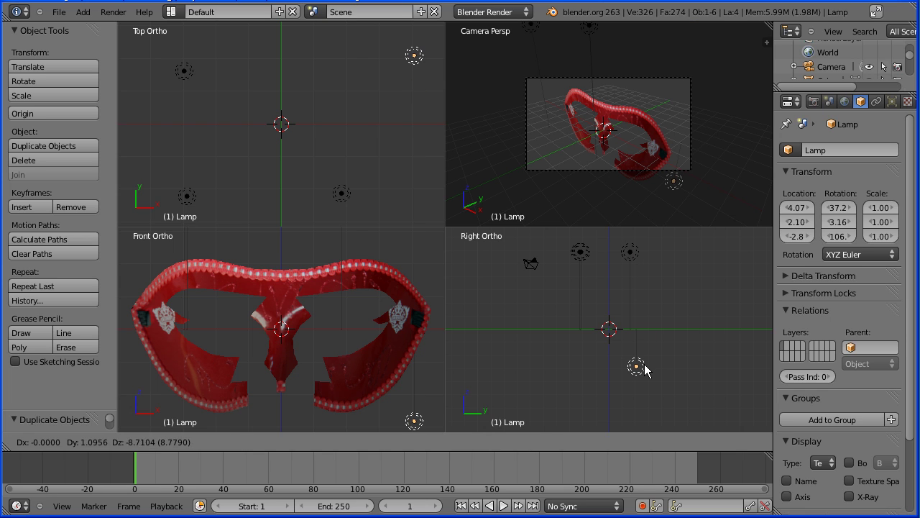
{"action": "left_click", "coordinate": [645, 370]}
{"action": "right_click", "coordinate": [581, 256]}
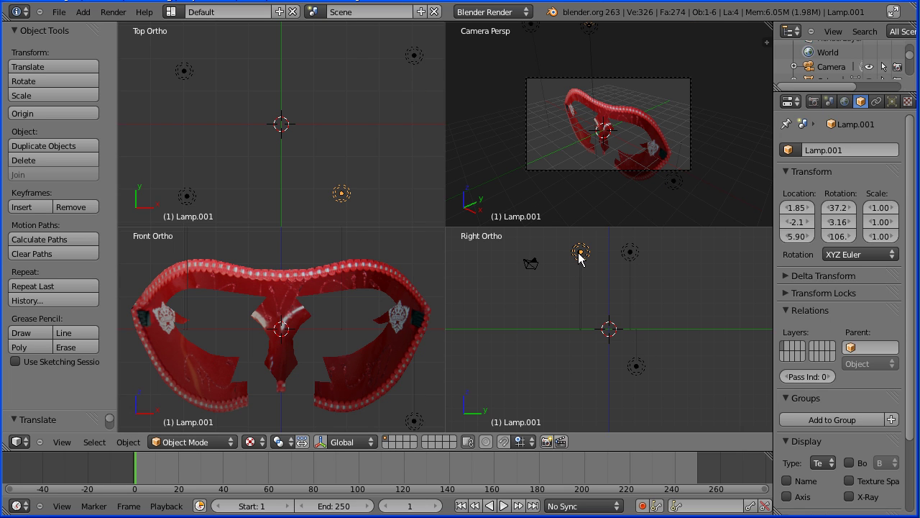
{"action": "key", "text": "g"}
{"action": "left_click", "coordinate": [579, 363]}
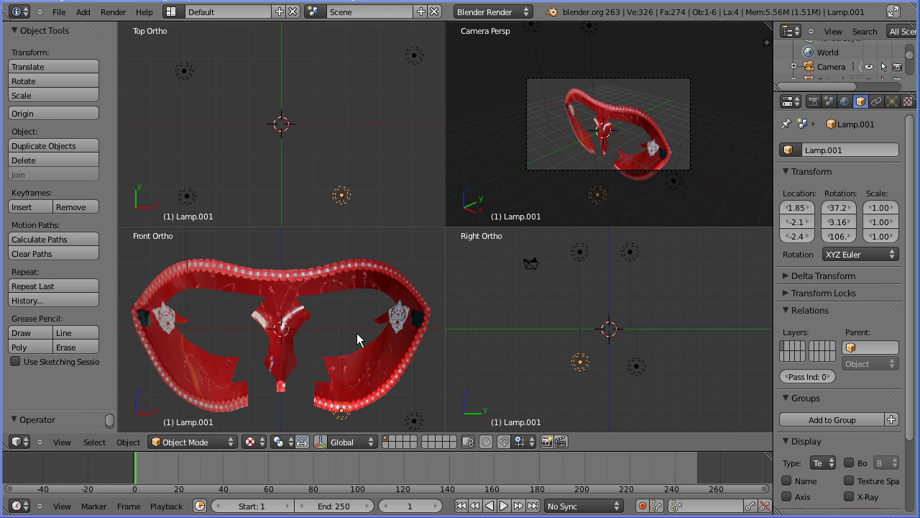
- Put the mask into Edit Mode, recalculate the normals of all its faces and flip their direction
{"action": "right_click", "coordinate": [227, 387]}
{"action": "left_click", "coordinate": [207, 442]}
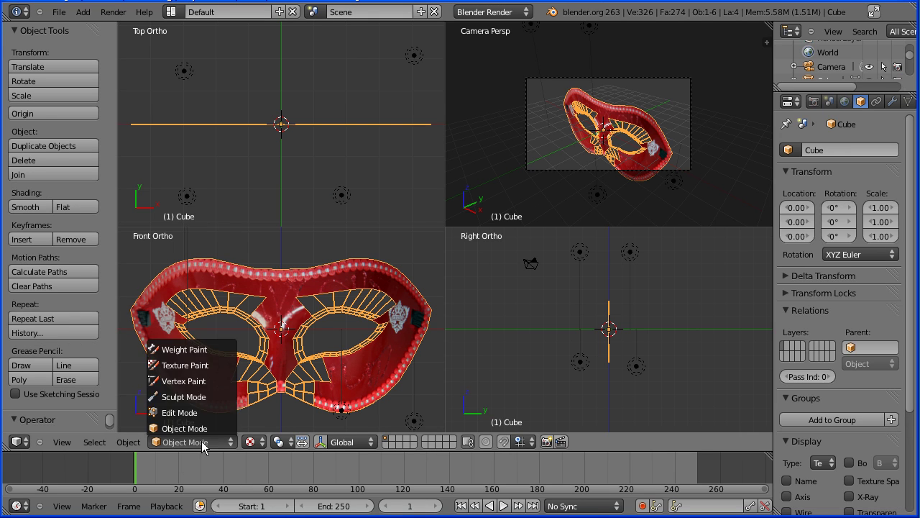
{"action": "left_click", "coordinate": [205, 411]}
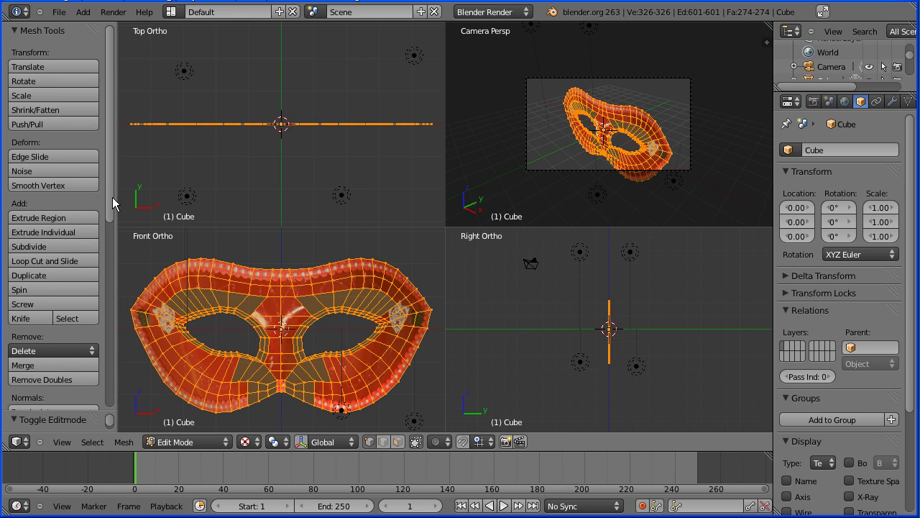
{"action": "left_click_drag", "start_coordinate": [111, 201], "coordinate": [112, 285]}
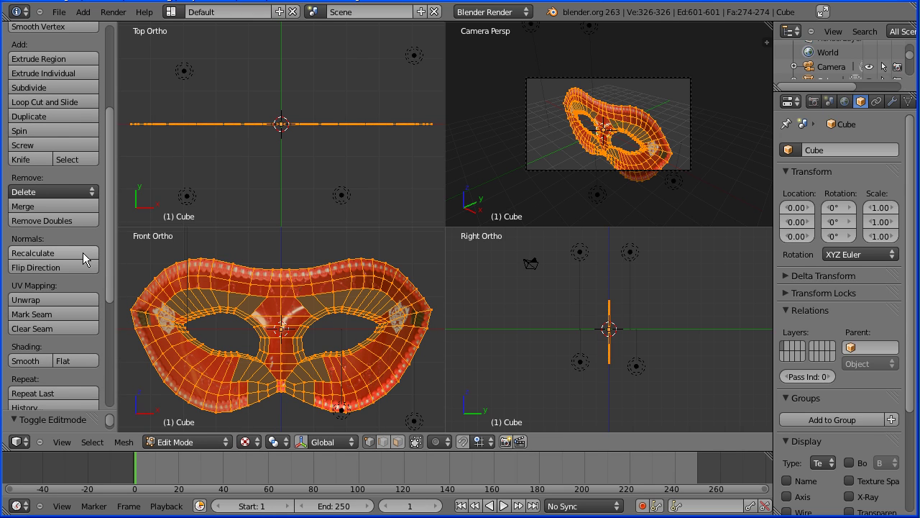
{"action": "left_click", "coordinate": [85, 255]}
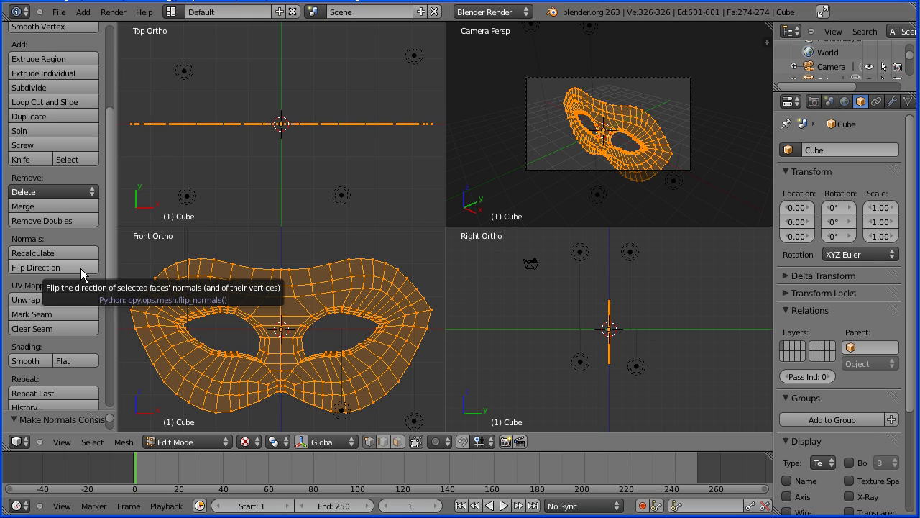
{"action": "left_click", "coordinate": [83, 272]}
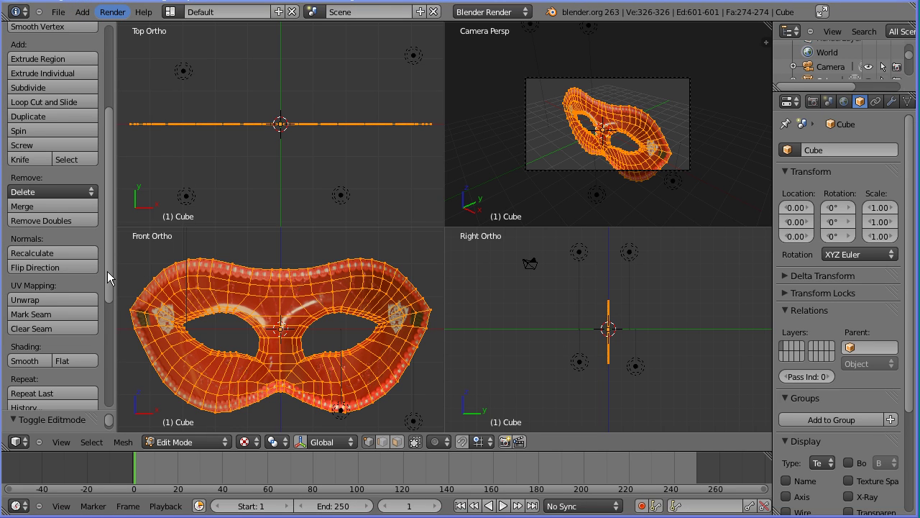
- Enable X Mirror and move the innermost edge loop of the eye hole on the +X side about 0.2 along Y
{"action": "left_click_drag", "start_coordinate": [107, 271], "coordinate": [103, 390]}
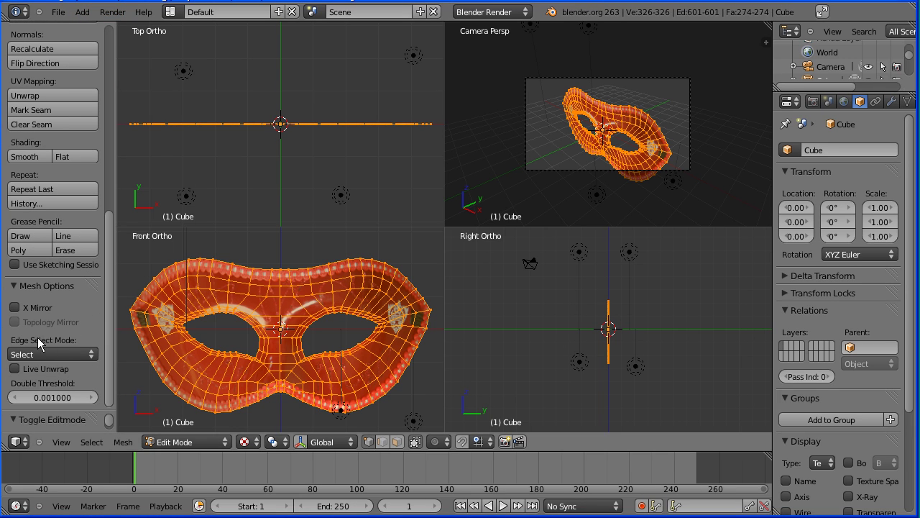
{"action": "left_click", "coordinate": [15, 309]}
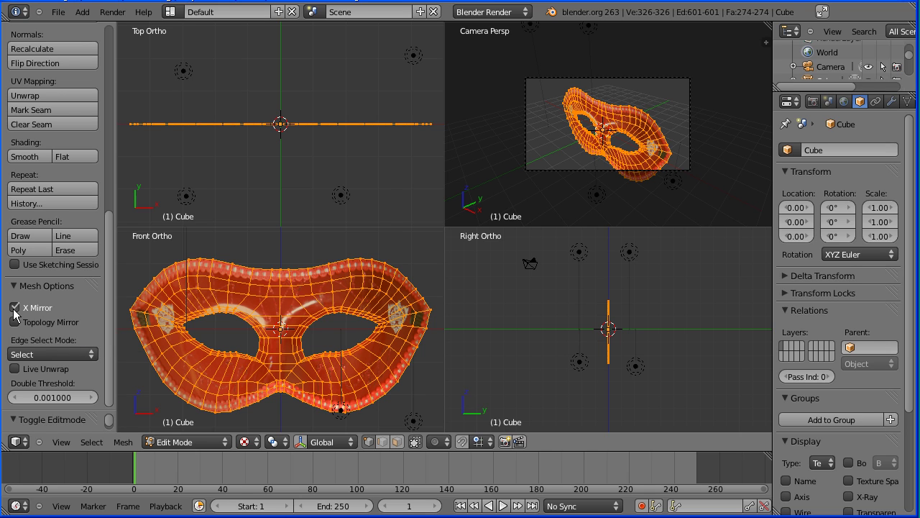
{"action": "scroll", "coordinate": [395, 403], "scroll_direction": "up", "scroll_amount": 5}
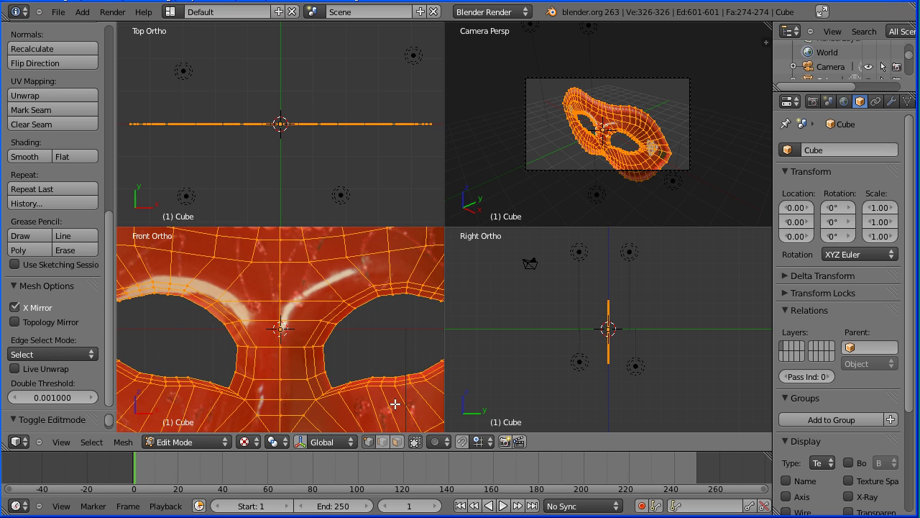
{"action": "scroll", "coordinate": [410, 366], "scroll_direction": "down", "scroll_amount": 1}
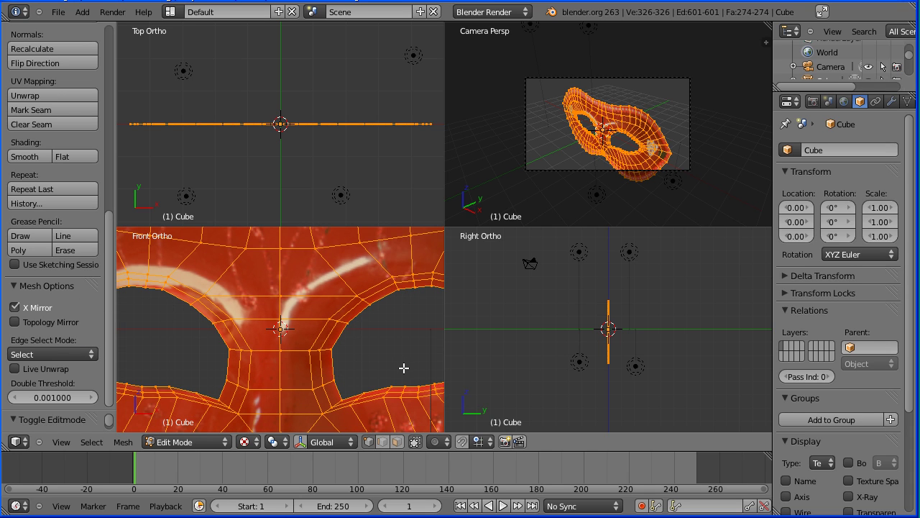
{"action": "right_click", "coordinate": [364, 313], "text": "alt"}
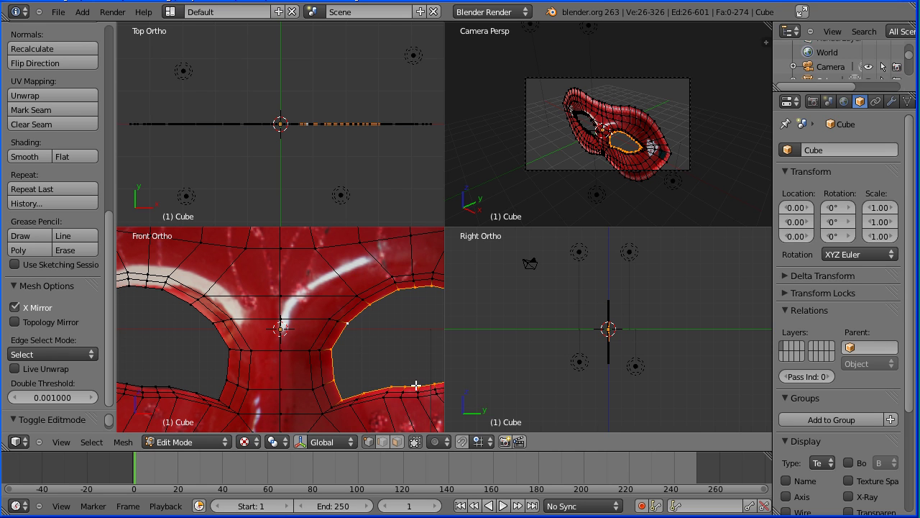
{"action": "scroll", "coordinate": [626, 408], "scroll_direction": "up", "scroll_amount": 4}
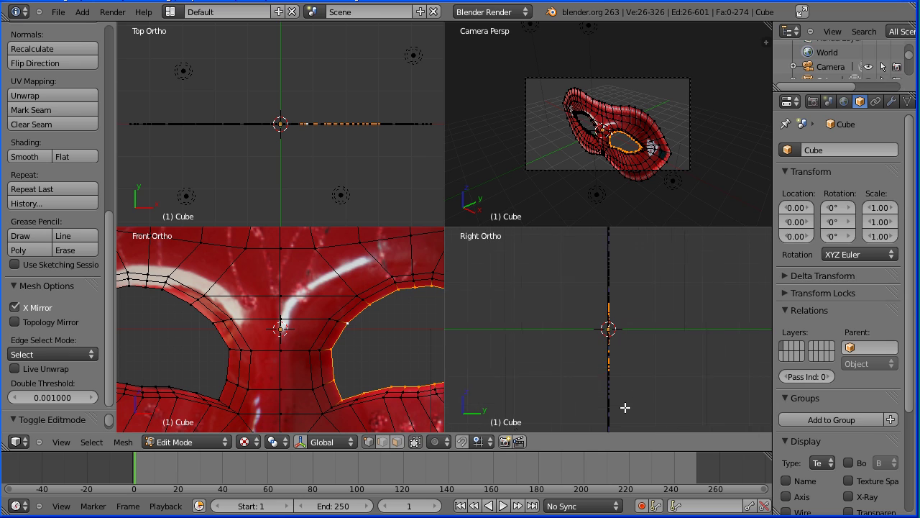
{"action": "scroll", "coordinate": [626, 408], "scroll_direction": "up", "scroll_amount": 2}
{"action": "scroll", "coordinate": [626, 408], "scroll_direction": "up", "scroll_amount": 1}
{"action": "key", "text": "g"}
{"action": "key", "text": "y"}
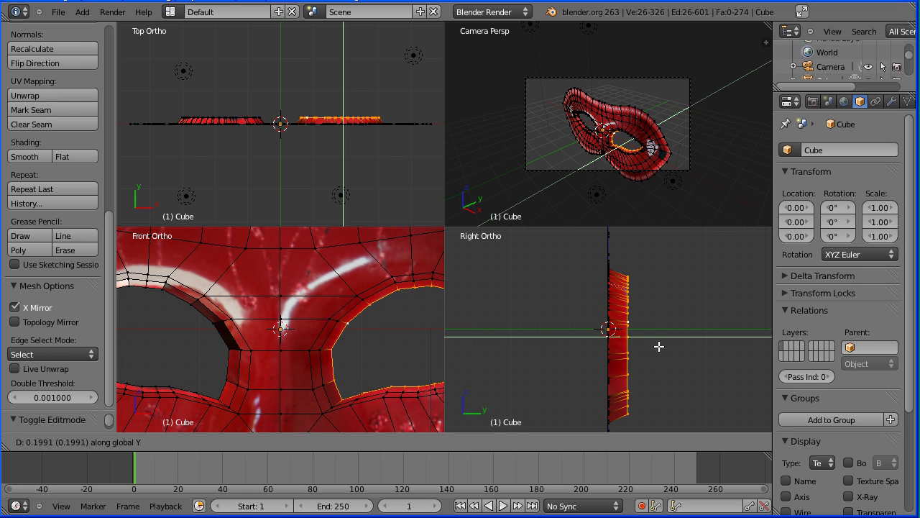
{"action": "left_click", "coordinate": [660, 347]}
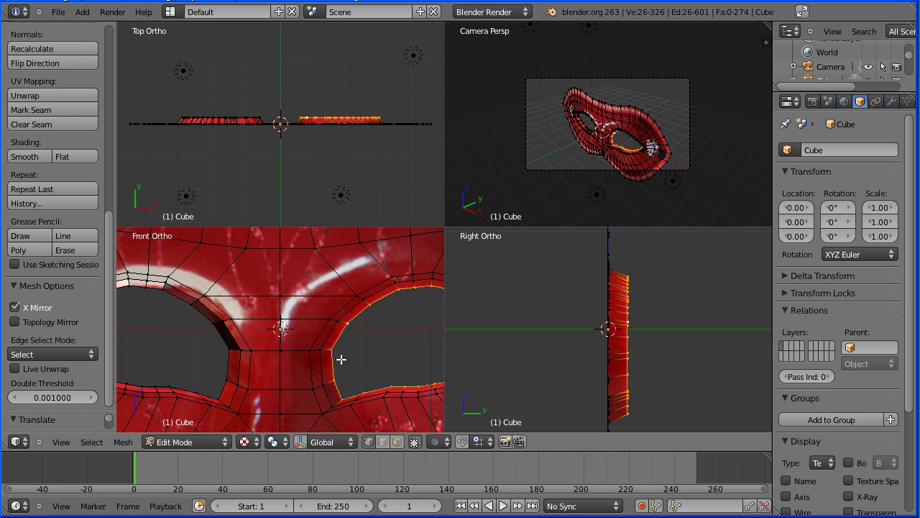
- Move the second edge loop around the +X eye hole about 0.07 along Y
{"action": "right_click", "coordinate": [351, 311], "text": "alt"}
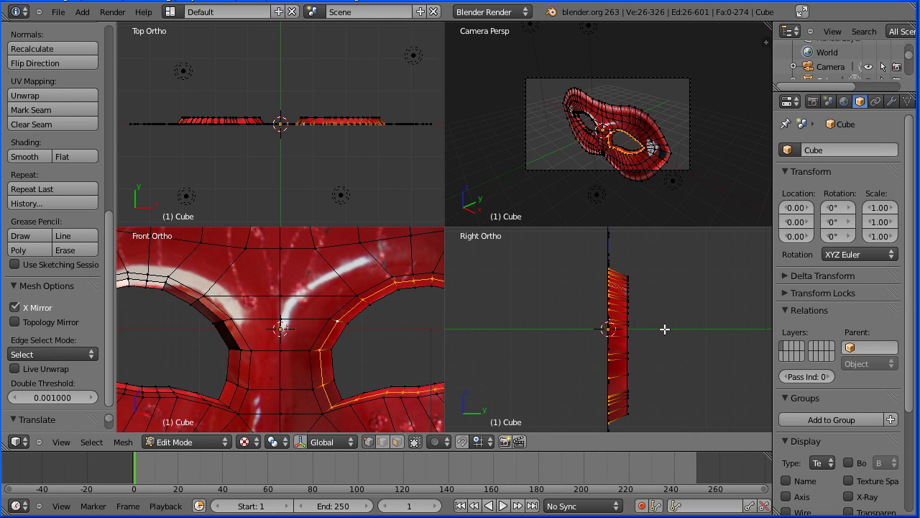
{"action": "key", "text": "g"}
{"action": "key", "text": "y"}
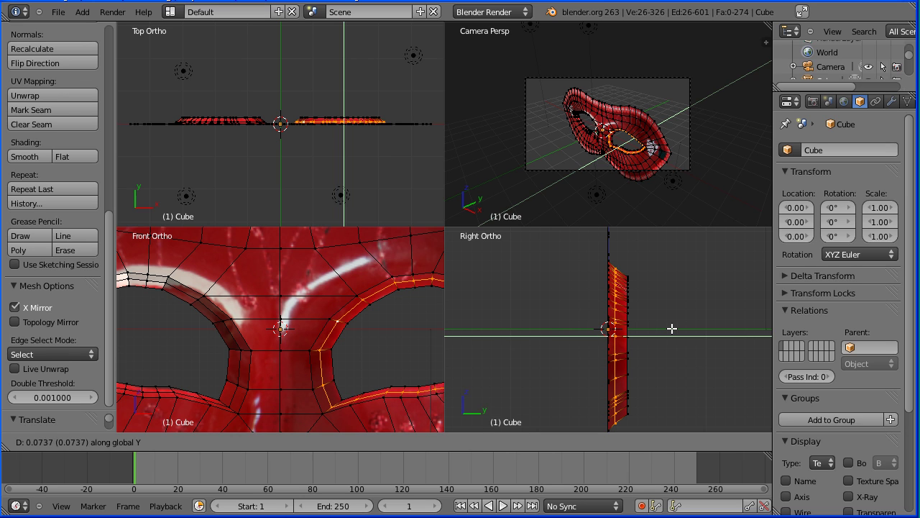
{"action": "left_click", "coordinate": [671, 328]}
{"action": "key", "text": "Tab"}
{"action": "key", "text": "Tab"}
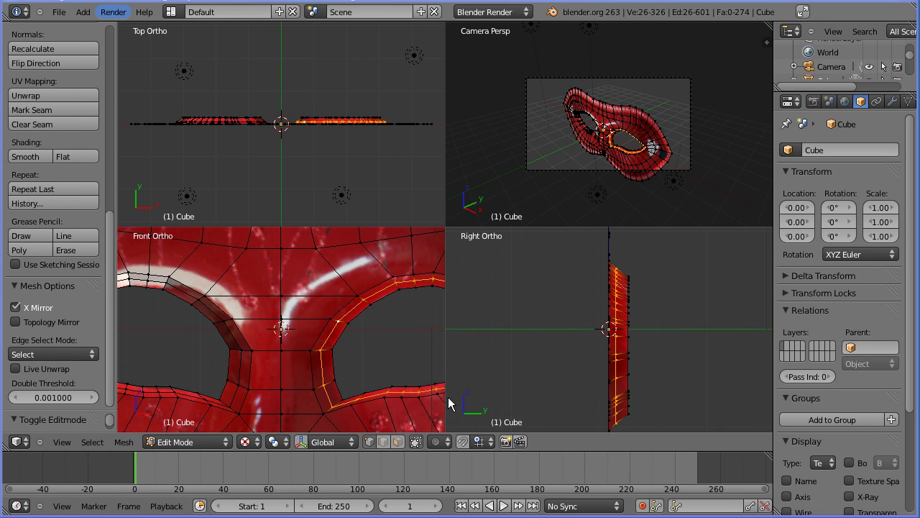
- Enable proportional editing with the Sharp falloff
{"action": "left_click", "coordinate": [437, 442]}
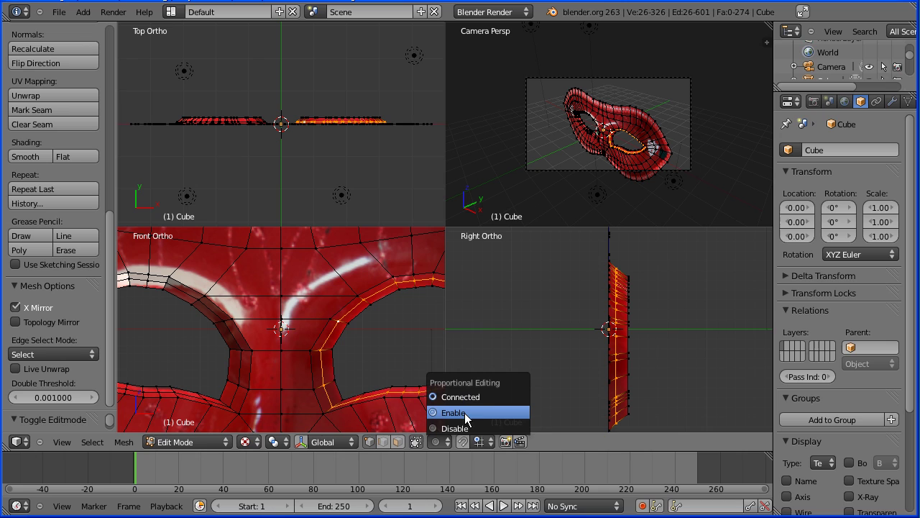
{"action": "left_click", "coordinate": [498, 412]}
{"action": "left_click", "coordinate": [466, 442]}
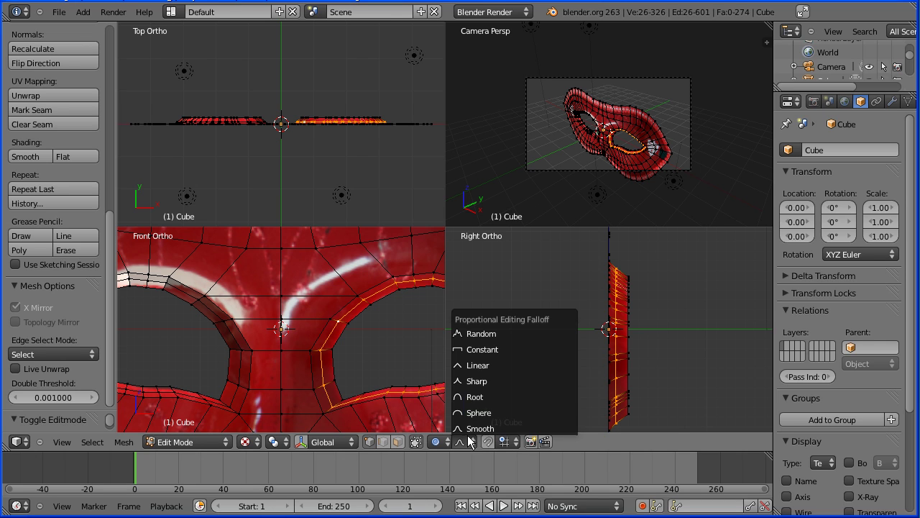
{"action": "left_click", "coordinate": [535, 384]}
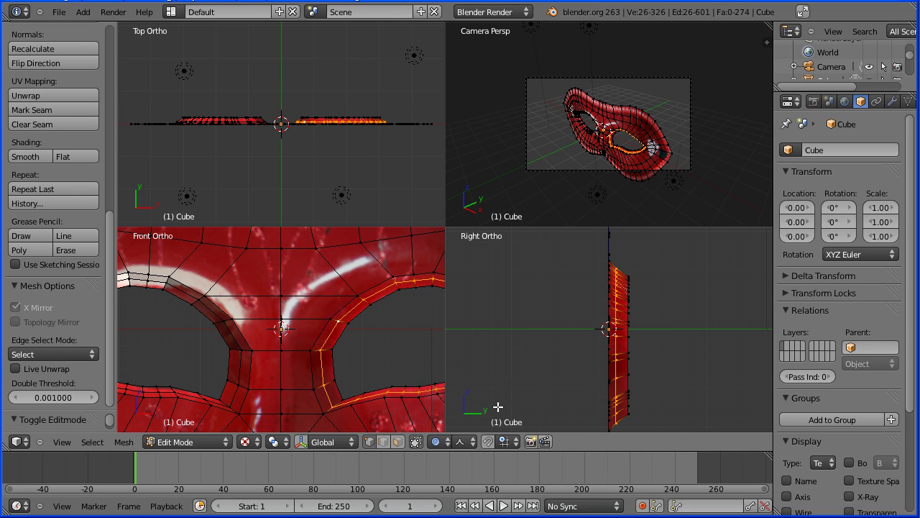
- Pull the lowest centre vertex of the nose about -1.1 along Y with a proportional size of 2.36
{"action": "middle_click_drag", "start_coordinate": [281, 384], "coordinate": [278, 308], "text": "shift"}
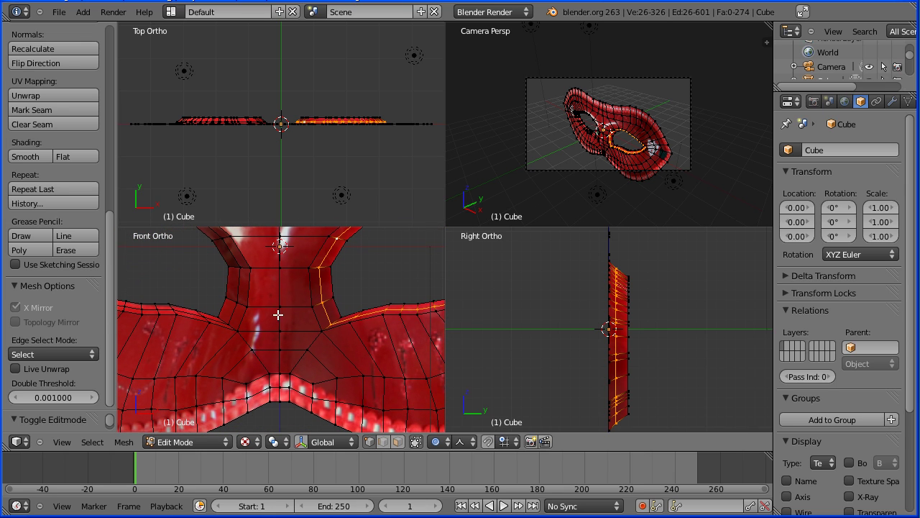
{"action": "right_click", "coordinate": [280, 400]}
{"action": "scroll", "coordinate": [570, 391], "scroll_direction": "down", "scroll_amount": 3}
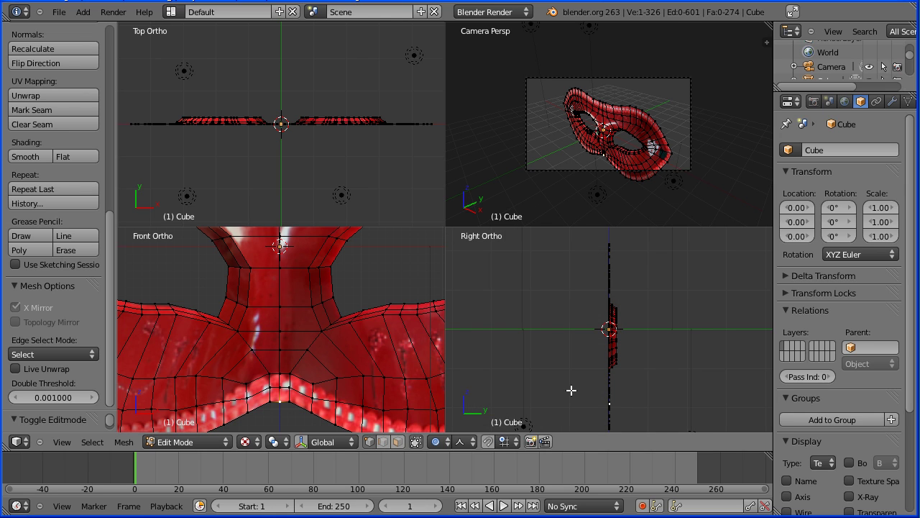
{"action": "key", "text": "g"}
{"action": "key", "text": "y"}
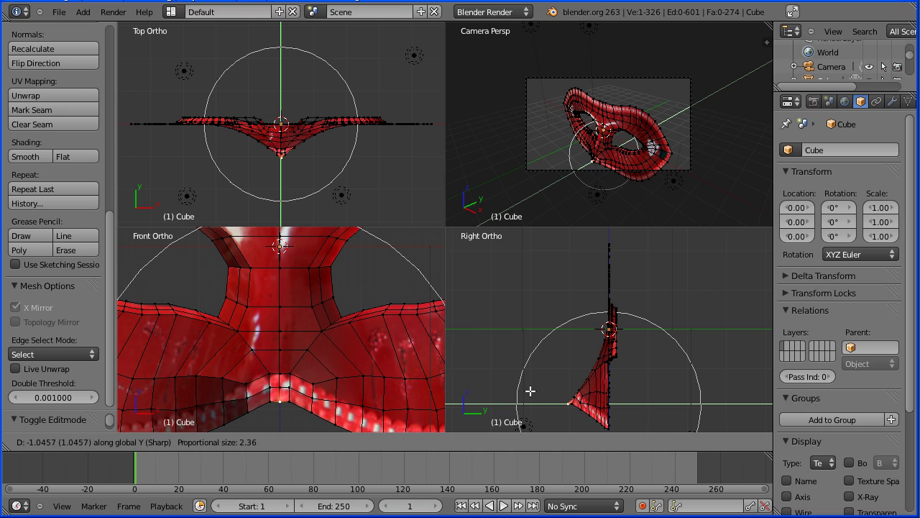
{"action": "scroll", "coordinate": [529, 389], "scroll_direction": "down", "scroll_amount": 1}
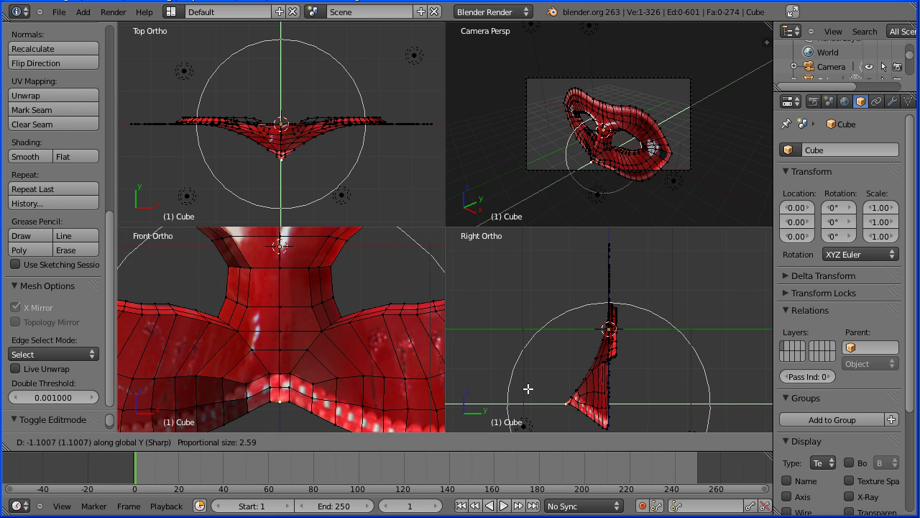
{"action": "scroll", "coordinate": [529, 389], "scroll_direction": "up", "scroll_amount": 1}
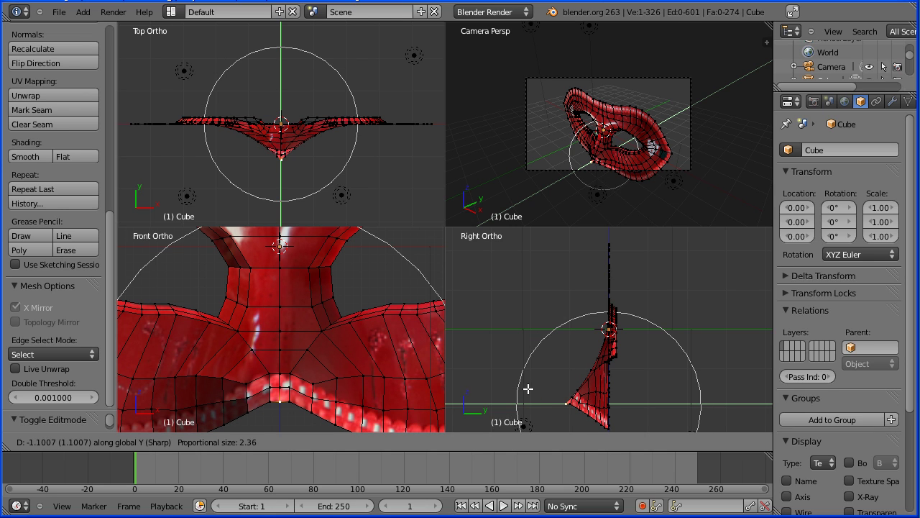
{"action": "left_click", "coordinate": [529, 389]}
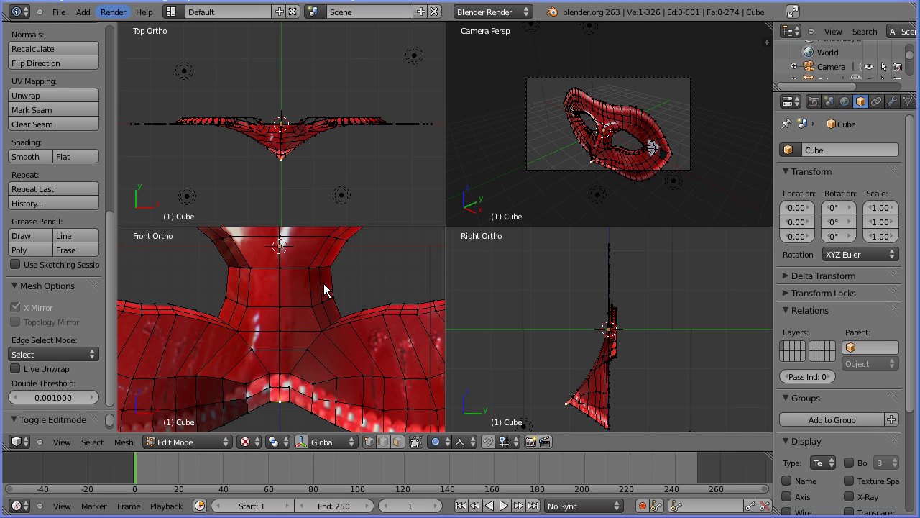
- Pull the vertical centre edge loop of the mask forward along -Y using the Sphere falloff and a proportional size of 4.59
{"action": "right_click", "coordinate": [279, 289], "text": "alt"}
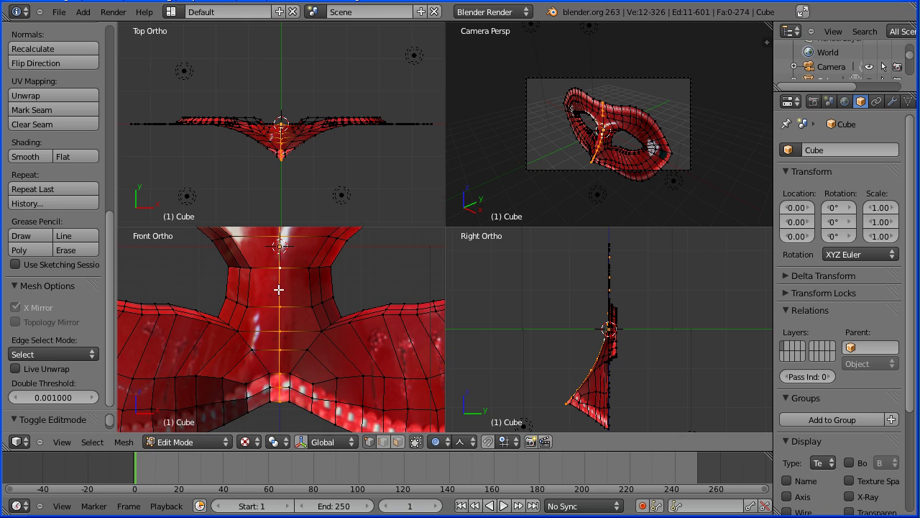
{"action": "left_click", "coordinate": [464, 443]}
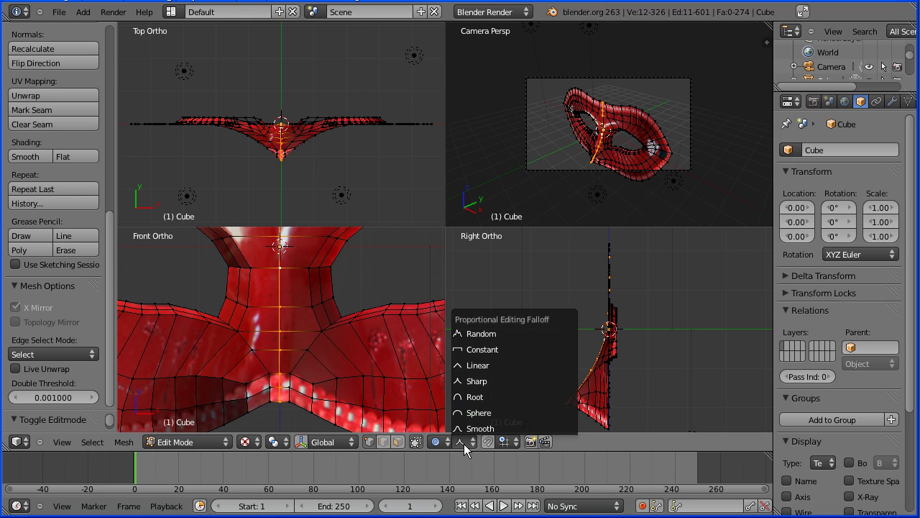
{"action": "left_click", "coordinate": [559, 413]}
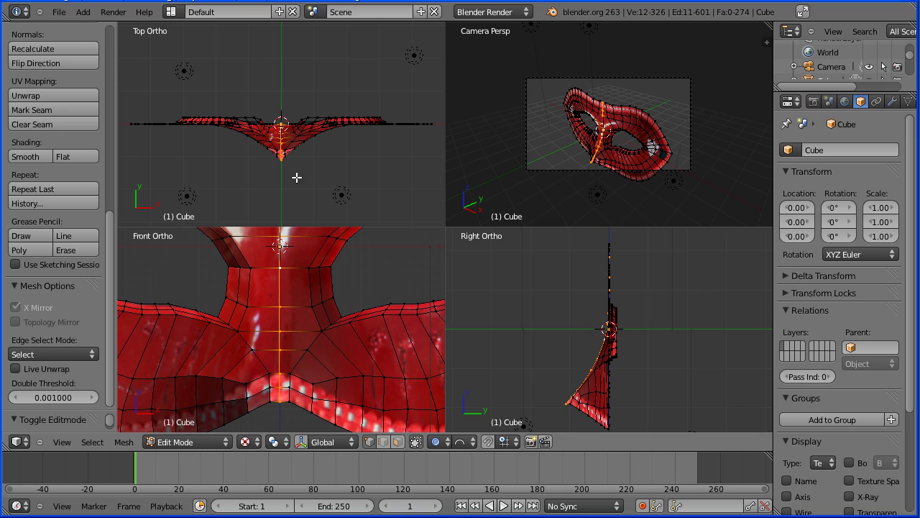
{"action": "key", "text": "g"}
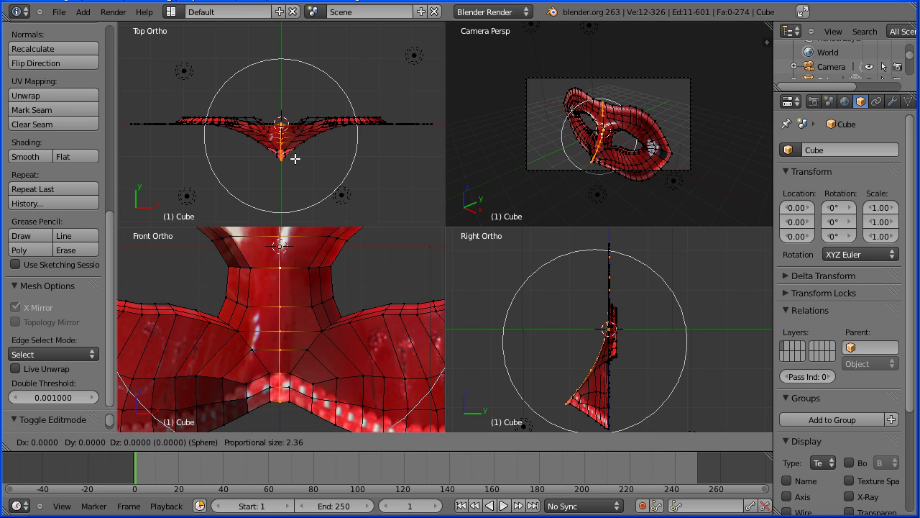
{"action": "key", "text": "y"}
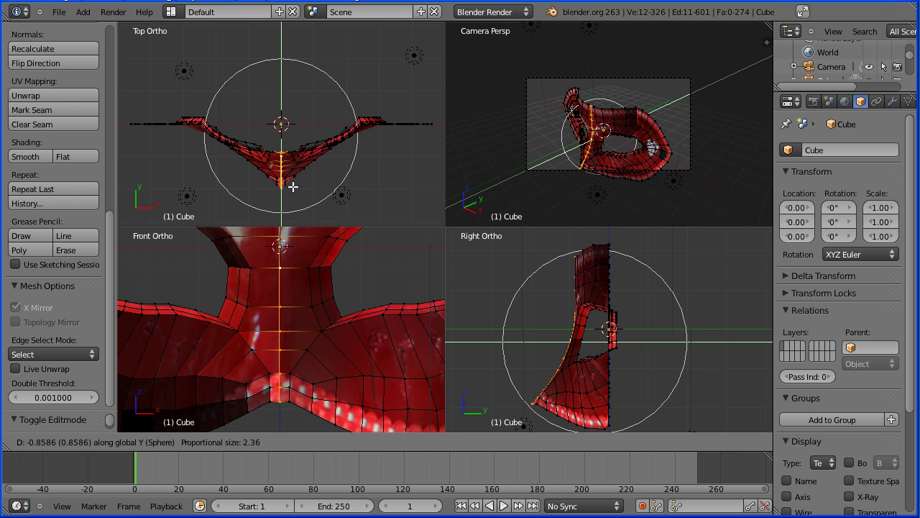
{"action": "scroll", "coordinate": [293, 186], "scroll_direction": "up", "scroll_amount": 1}
{"action": "scroll", "coordinate": [293, 186], "scroll_direction": "down", "scroll_amount": 5}
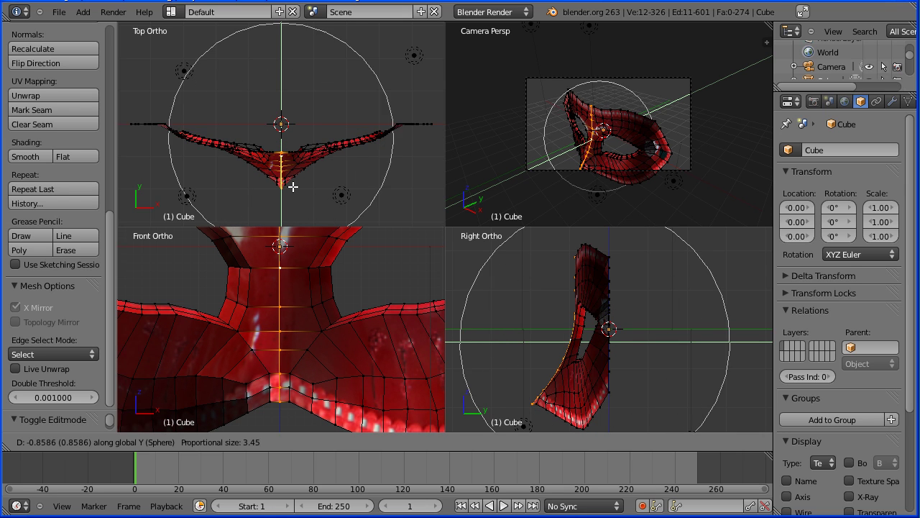
{"action": "scroll", "coordinate": [293, 186], "scroll_direction": "down", "scroll_amount": 3}
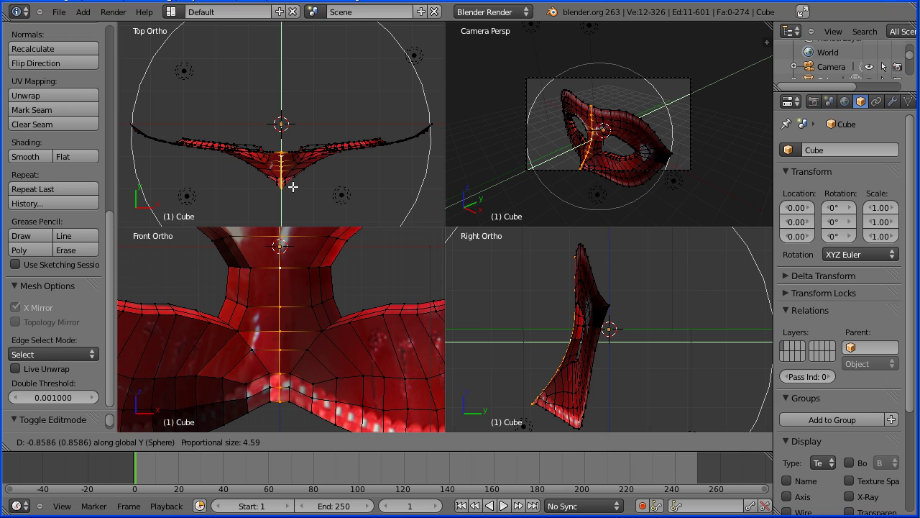
{"action": "left_click", "coordinate": [289, 250]}
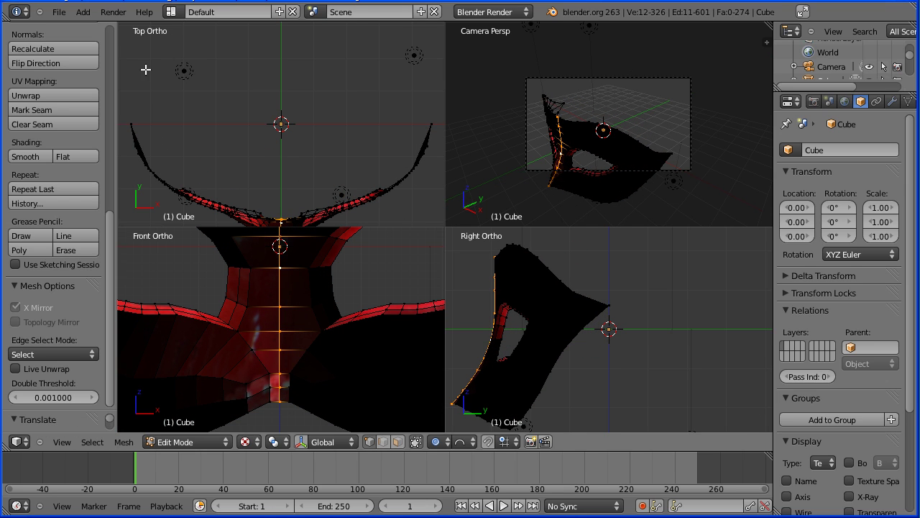
- Extrude the entire mask mesh by -0.1 along its normals and return to Object Mode
{"action": "key", "text": "Tab"}
{"action": "key", "text": "Tab"}
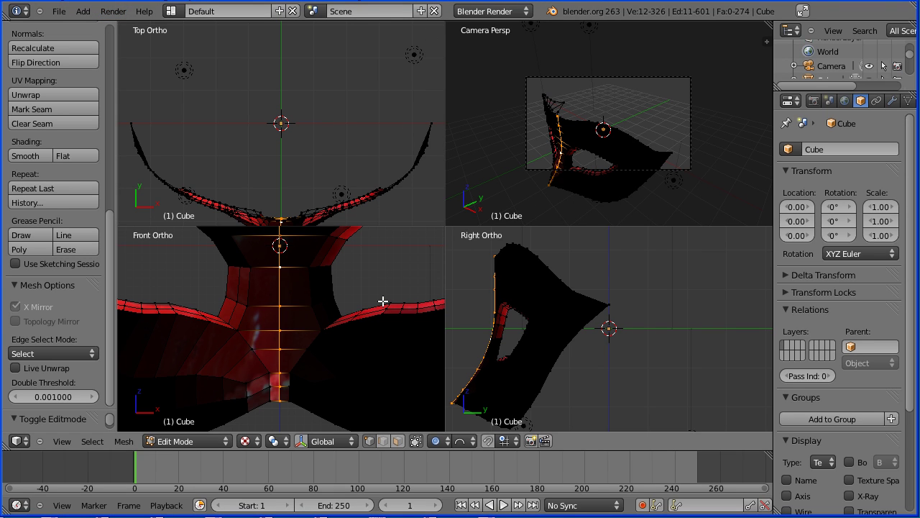
{"action": "key", "text": "a"}
{"action": "key", "text": "a"}
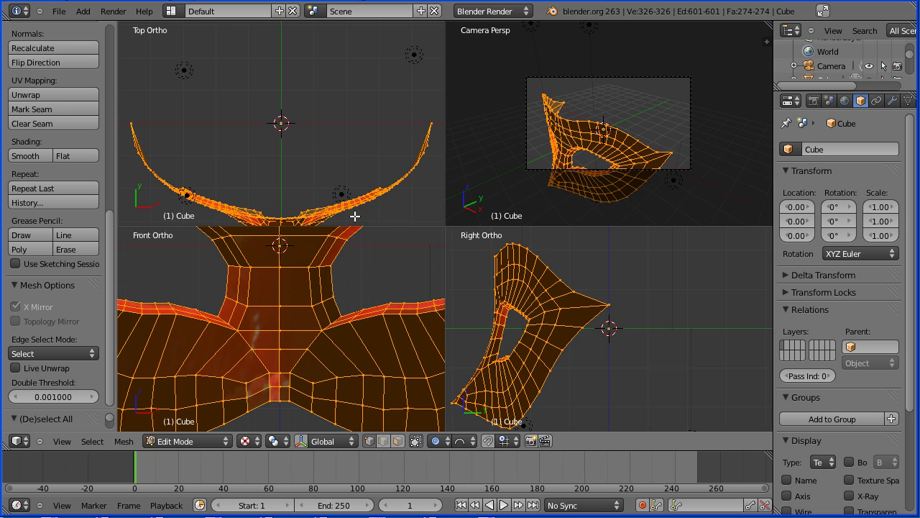
{"action": "key", "text": "e"}
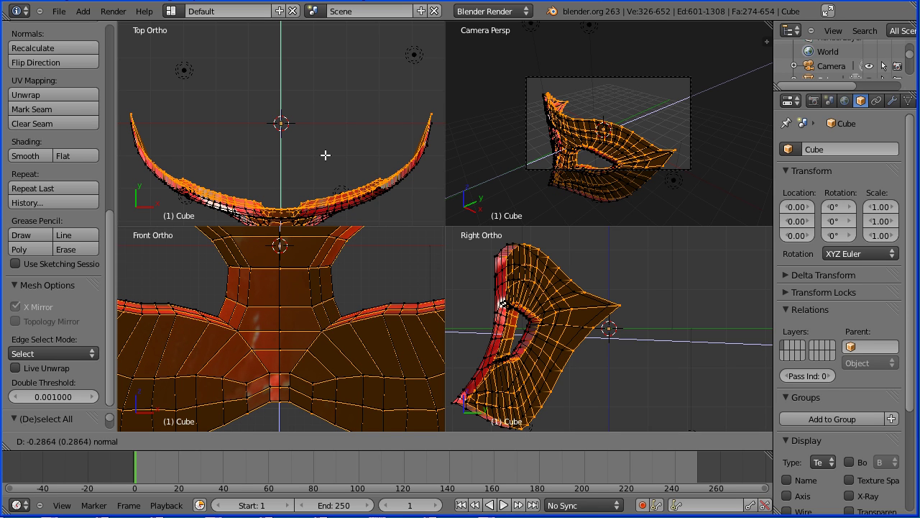
{"action": "key", "text": "0"}
{"action": "key", "text": "minus"}
{"action": "key", "text": "period"}
{"action": "key", "text": "1"}
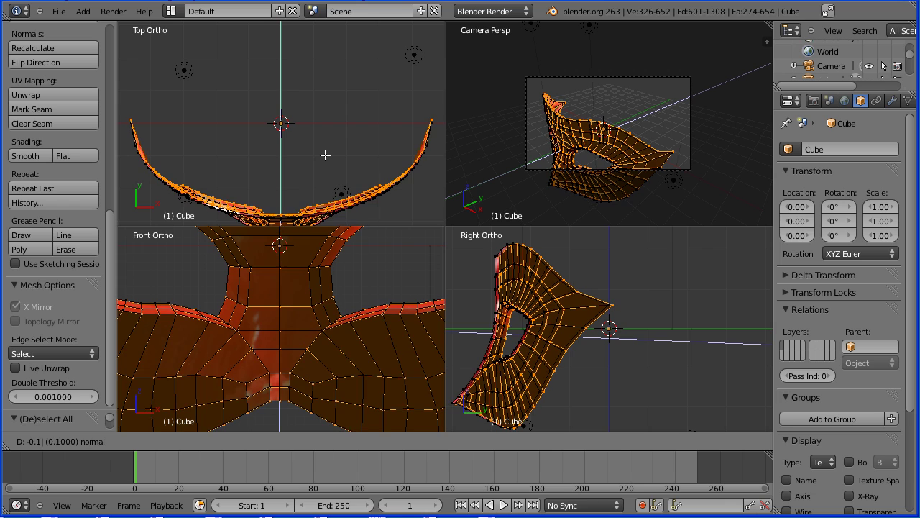
{"action": "key", "text": "Return"}
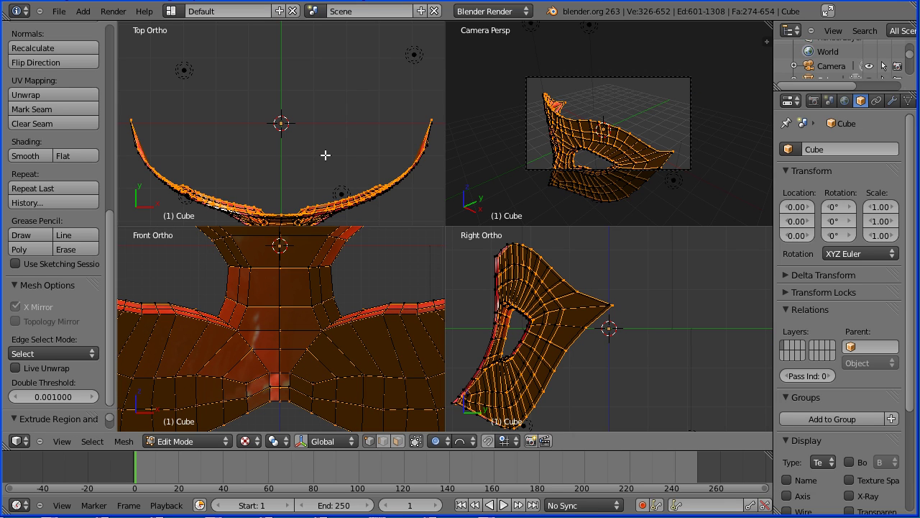
{"action": "left_click", "coordinate": [203, 440]}
{"action": "left_click", "coordinate": [203, 430]}
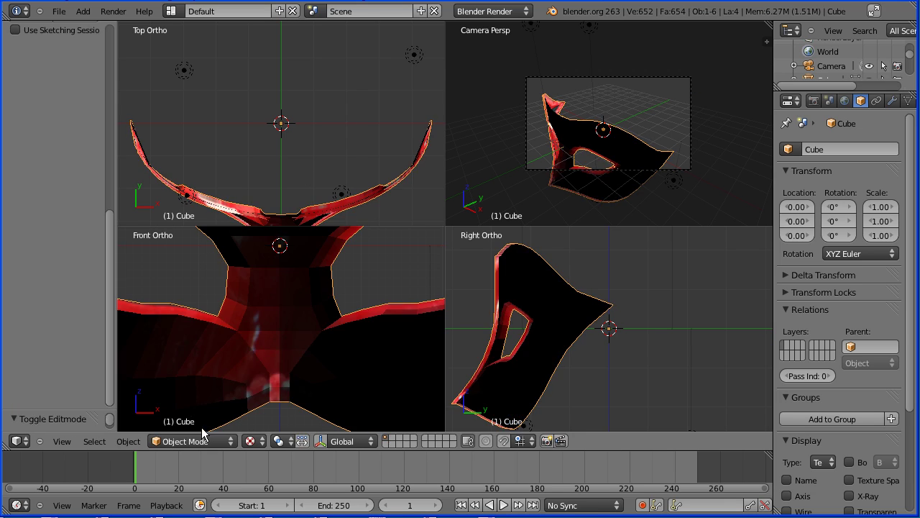
- Move the front lamp on the -X side (Lamp.002) out in front of the mask, further toward -X and -Y
{"action": "scroll", "coordinate": [277, 169], "scroll_direction": "down", "scroll_amount": 5}
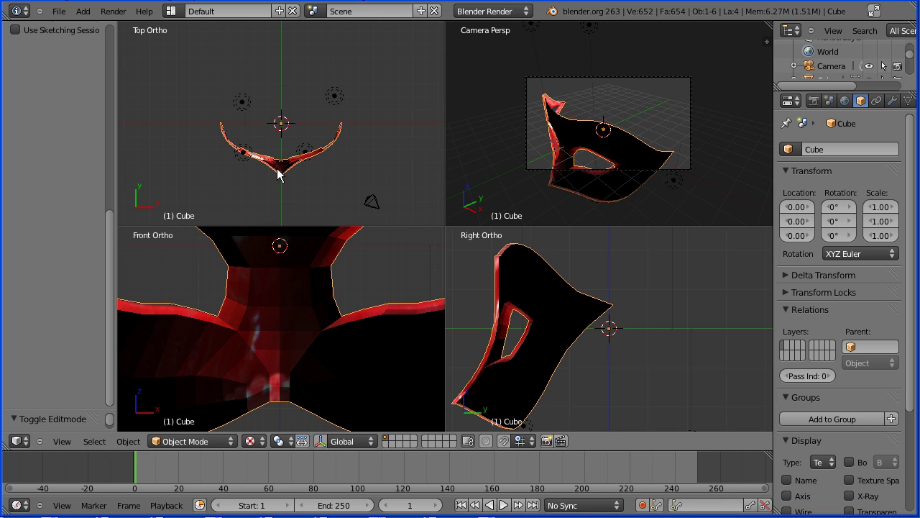
{"action": "scroll", "coordinate": [278, 171], "scroll_direction": "down", "scroll_amount": 1}
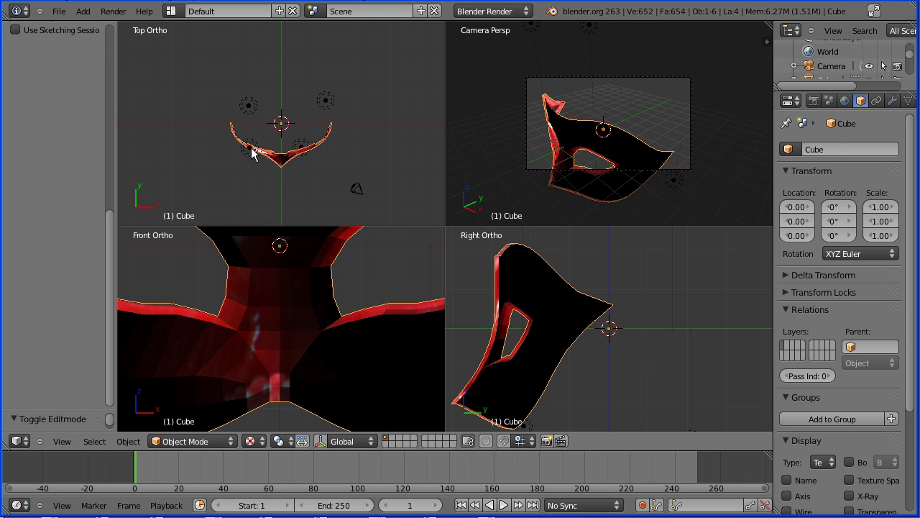
{"action": "right_click", "coordinate": [252, 153]}
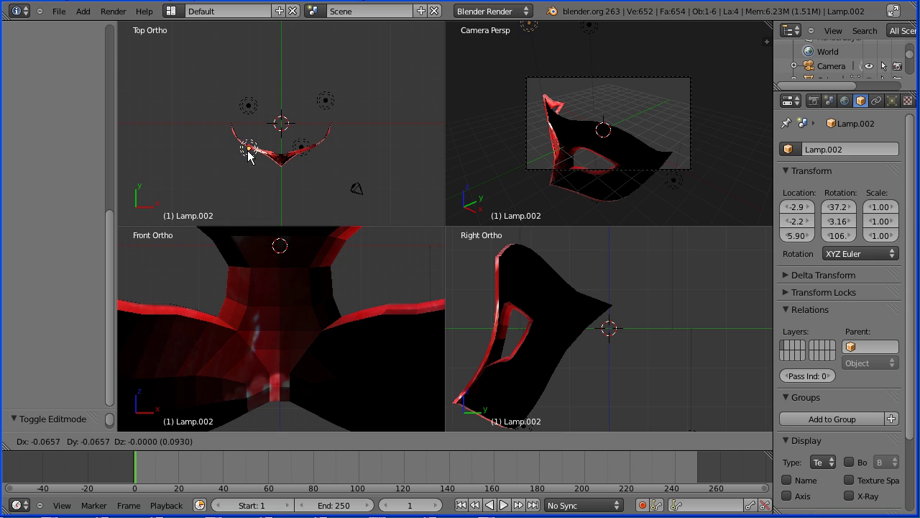
{"action": "left_click", "coordinate": [212, 207]}
- Move the front lamp on the +X side (Lamp.001) about 4.9 along X and -5.7 along Y, beside the camera
{"action": "right_click", "coordinate": [302, 151]}
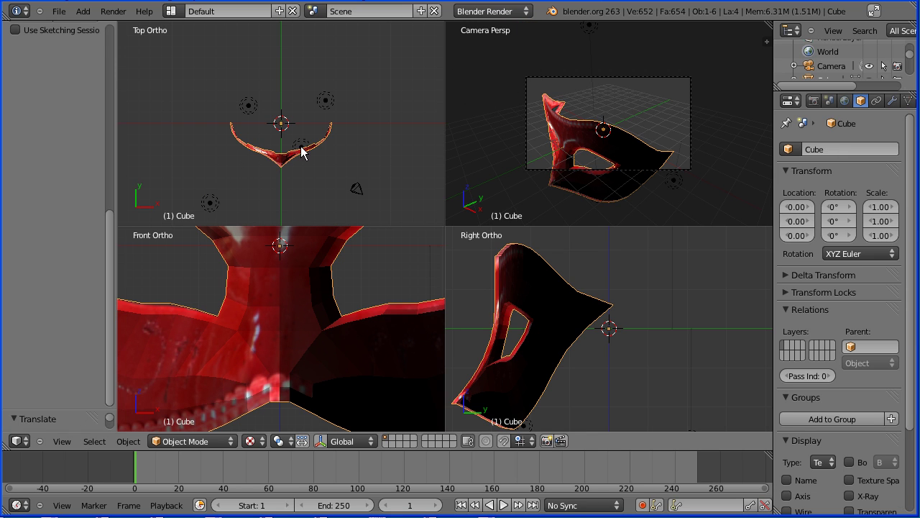
{"action": "right_click", "coordinate": [300, 148]}
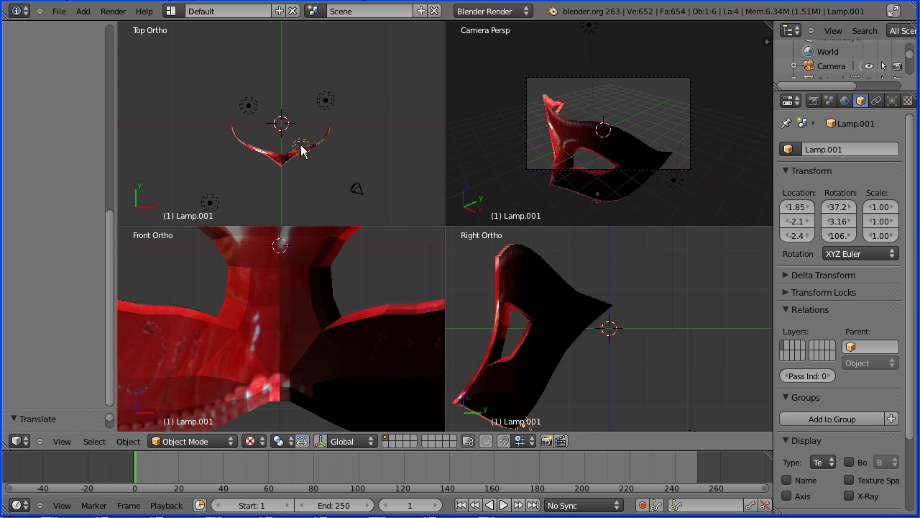
{"action": "key", "text": "g"}
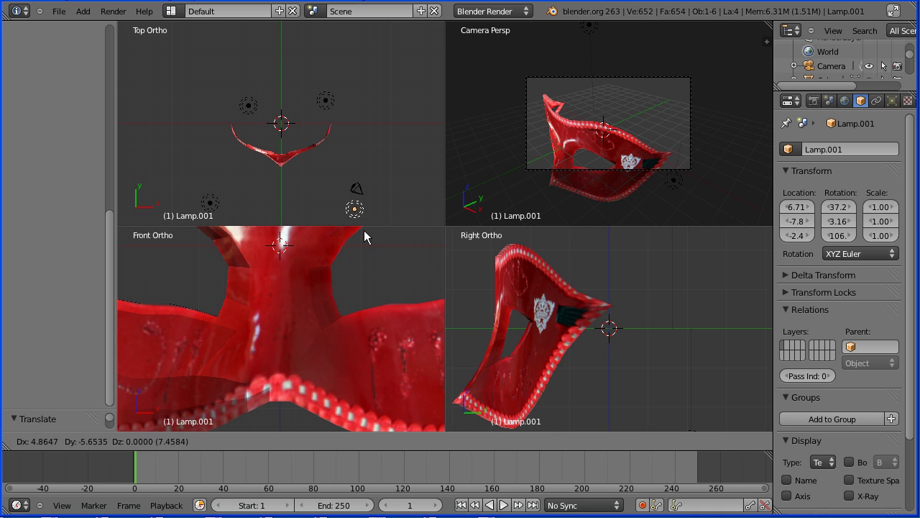
{"action": "left_click", "coordinate": [363, 231]}
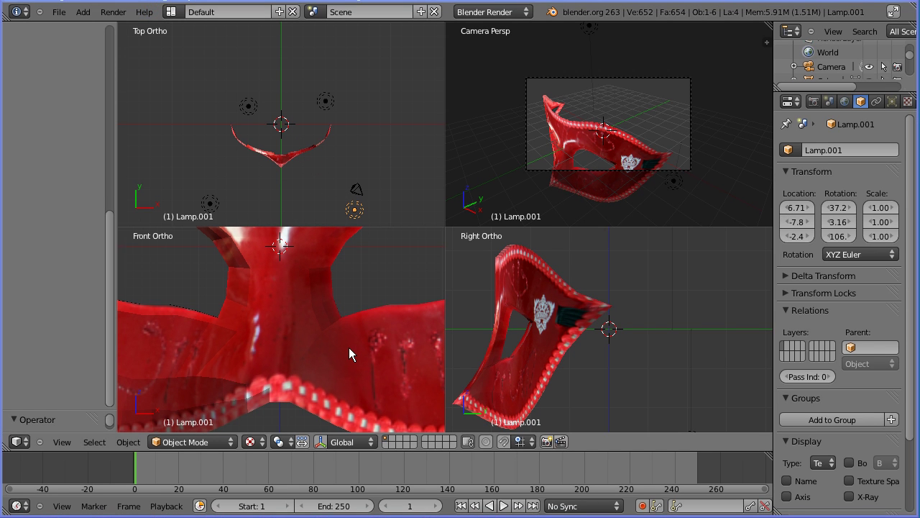
- Apply smooth shading to the mask object
{"action": "right_click", "coordinate": [349, 347]}
{"action": "left_click_drag", "start_coordinate": [109, 344], "coordinate": [129, 118]}
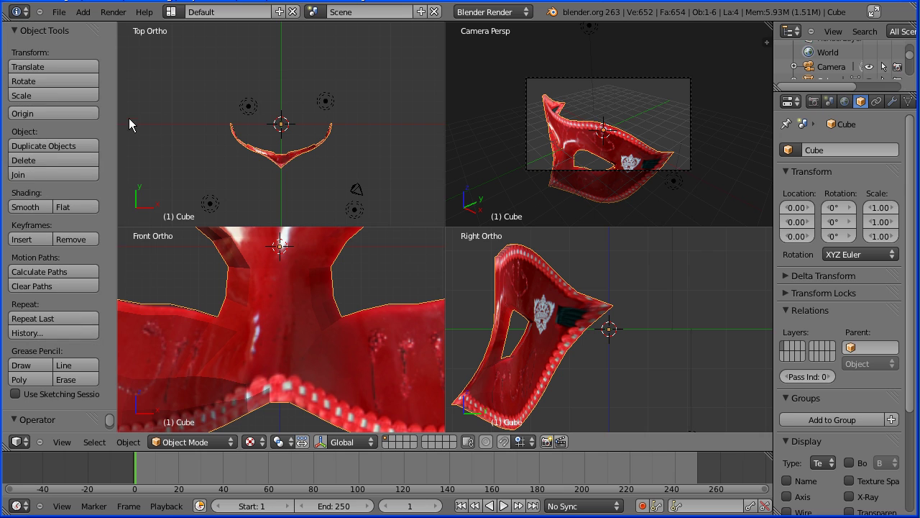
{"action": "left_click", "coordinate": [39, 207]}
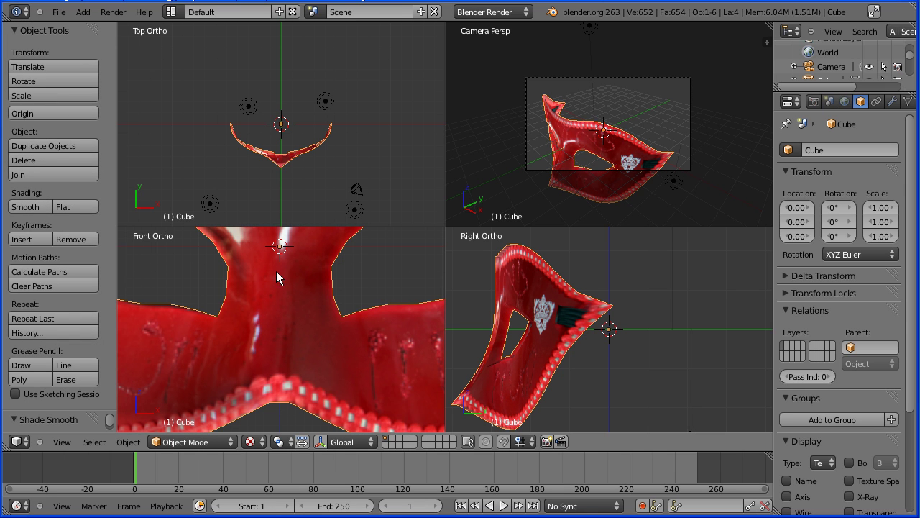
- Switch from the quad view to a single viewport and turn the whole mask to an angled view
{"action": "left_click", "coordinate": [58, 441]}
{"action": "left_click", "coordinate": [151, 92]}
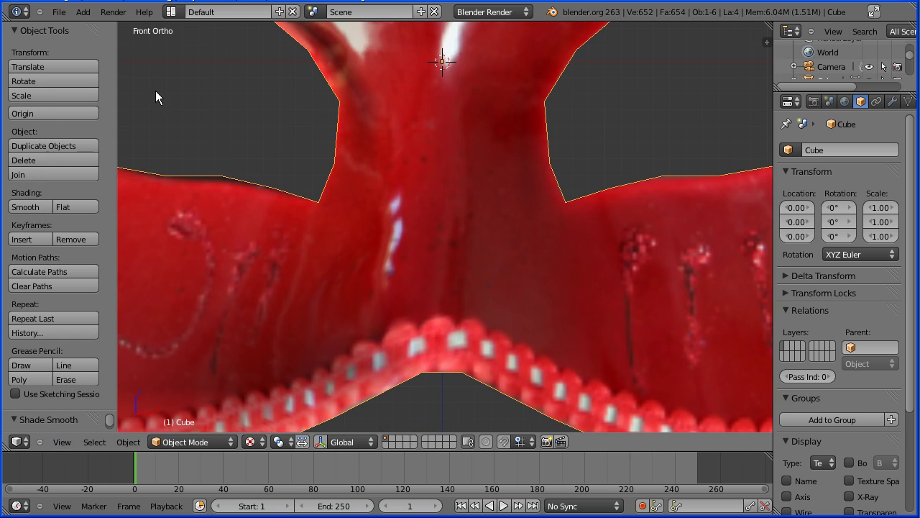
{"action": "scroll", "coordinate": [383, 241], "scroll_direction": "down", "scroll_amount": 7}
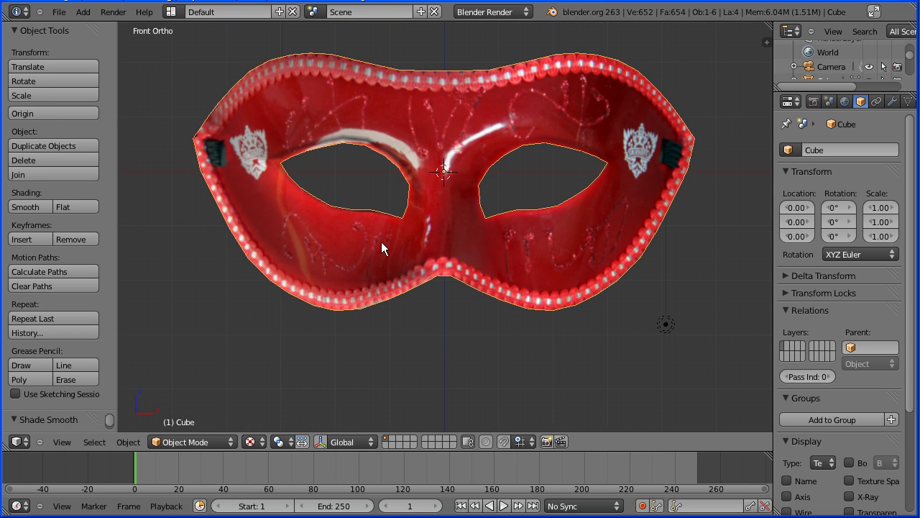
{"action": "middle_click_drag", "start_coordinate": [685, 187], "coordinate": [754, 199]}
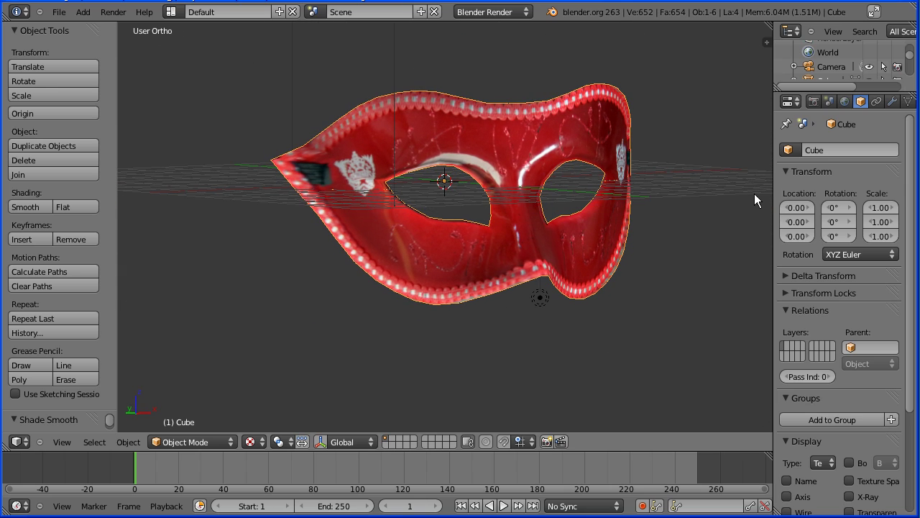
- Set the mask's texture type to Image or Movie and its preview to Both
{"action": "left_click_drag", "start_coordinate": [775, 192], "coordinate": [741, 199]}
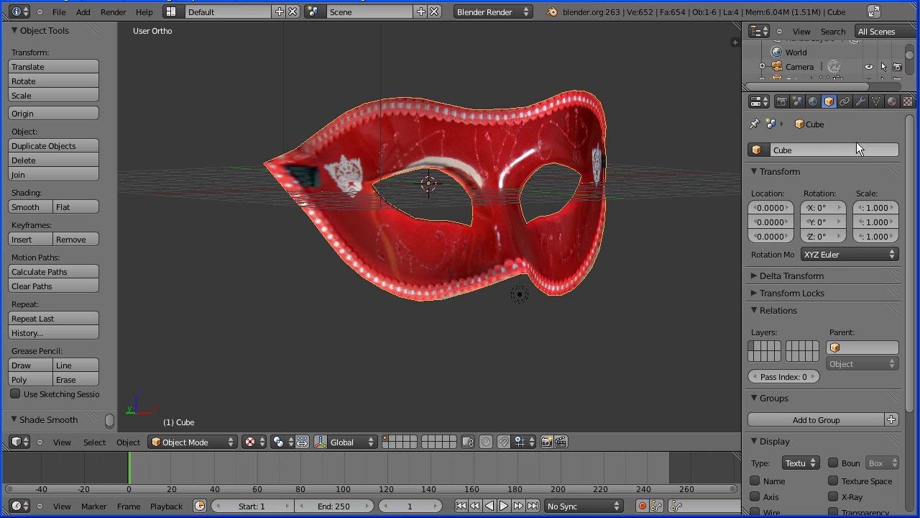
{"action": "left_click", "coordinate": [908, 103]}
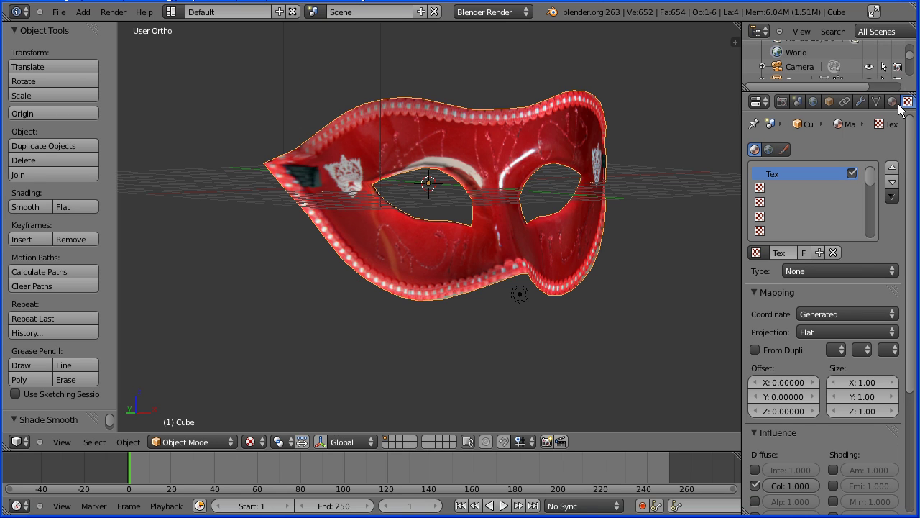
{"action": "left_click", "coordinate": [796, 271]}
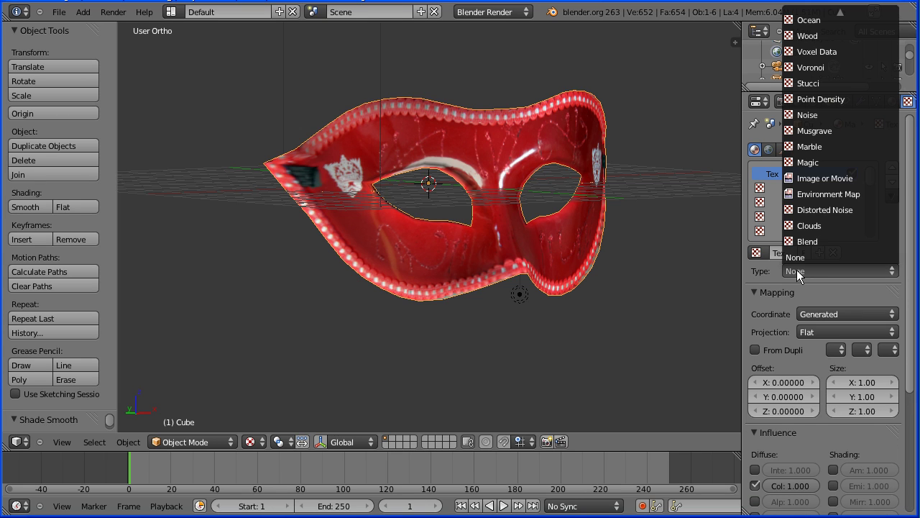
{"action": "left_click", "coordinate": [828, 177]}
{"action": "left_click", "coordinate": [888, 404]}
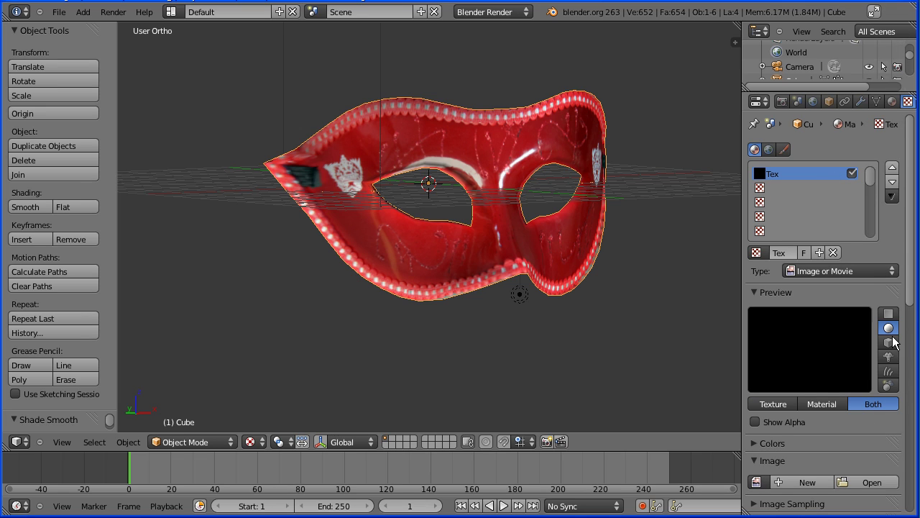
- Assign the loaded image mask1small.jpg to the mask's texture
{"action": "scroll", "coordinate": [892, 338], "scroll_direction": "down", "scroll_amount": 4}
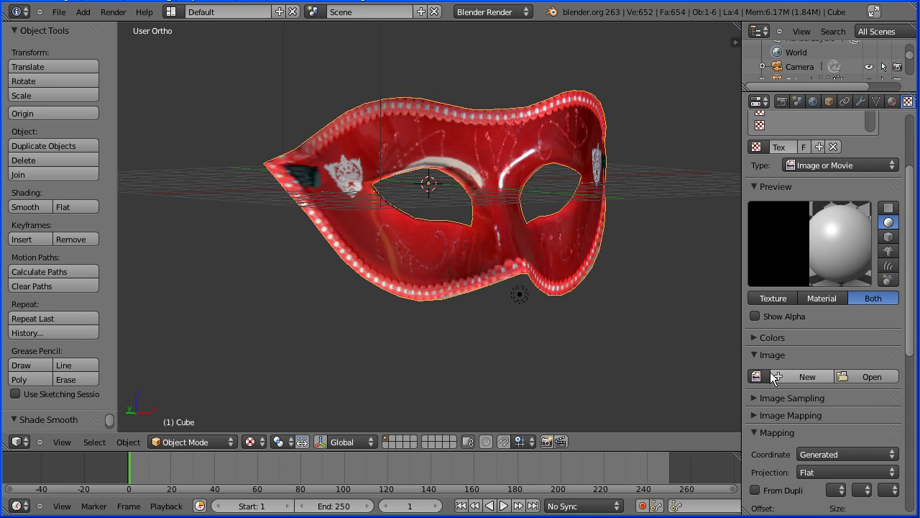
{"action": "left_click", "coordinate": [757, 376]}
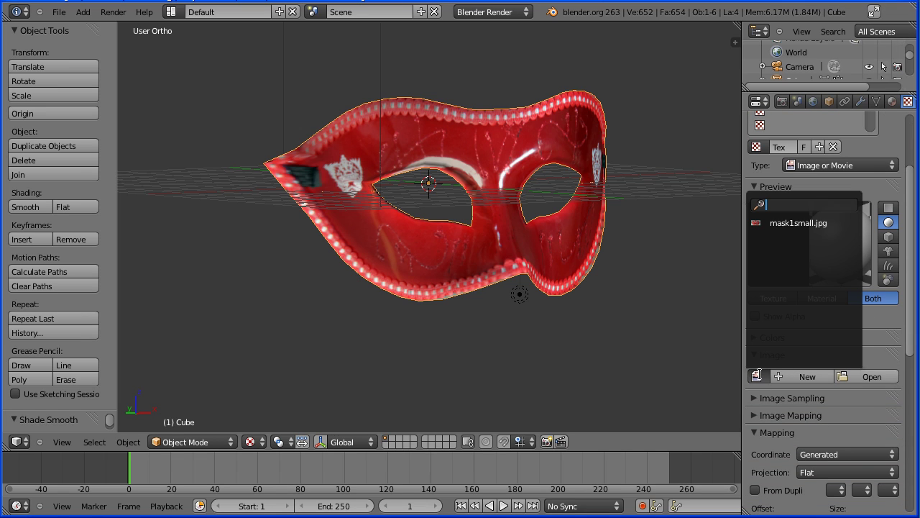
{"action": "left_click", "coordinate": [797, 223]}
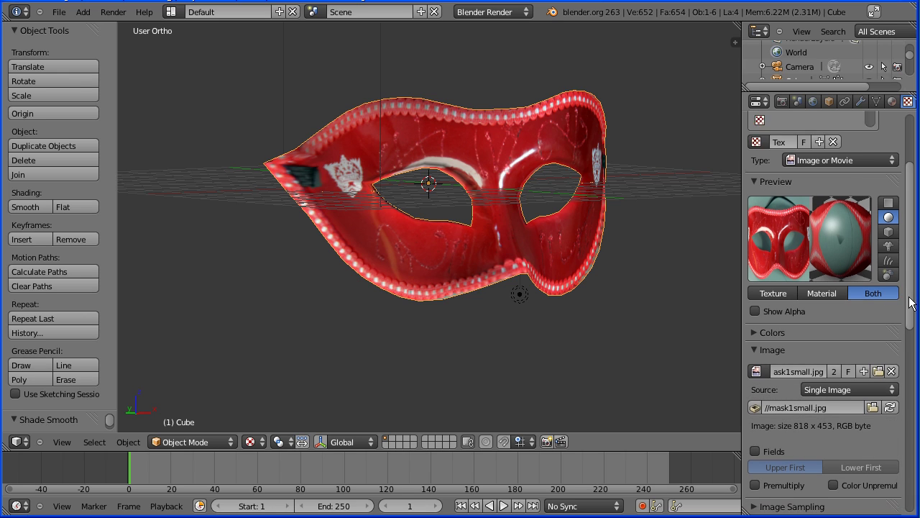
- Set the texture's mapping coordinates to UV and pack mask1small.jpg into the project file
{"action": "left_click_drag", "start_coordinate": [911, 298], "coordinate": [914, 350]}
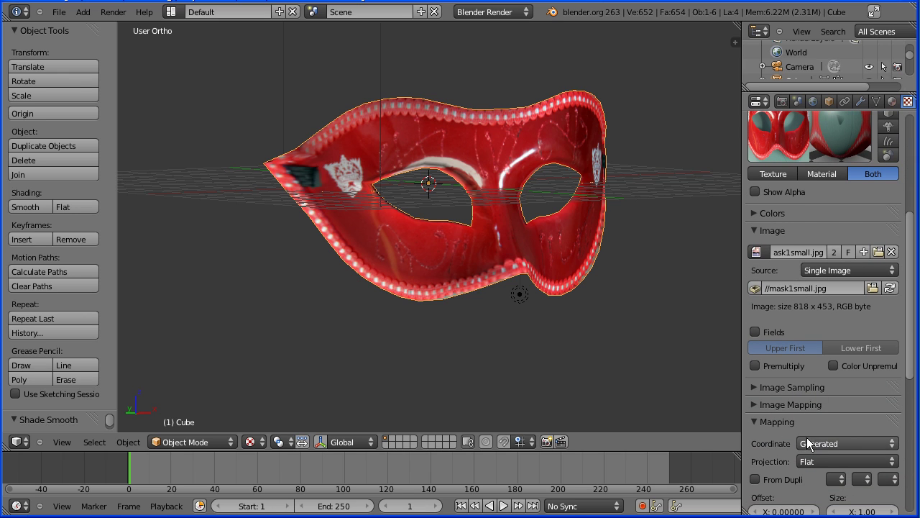
{"action": "left_click", "coordinate": [832, 443]}
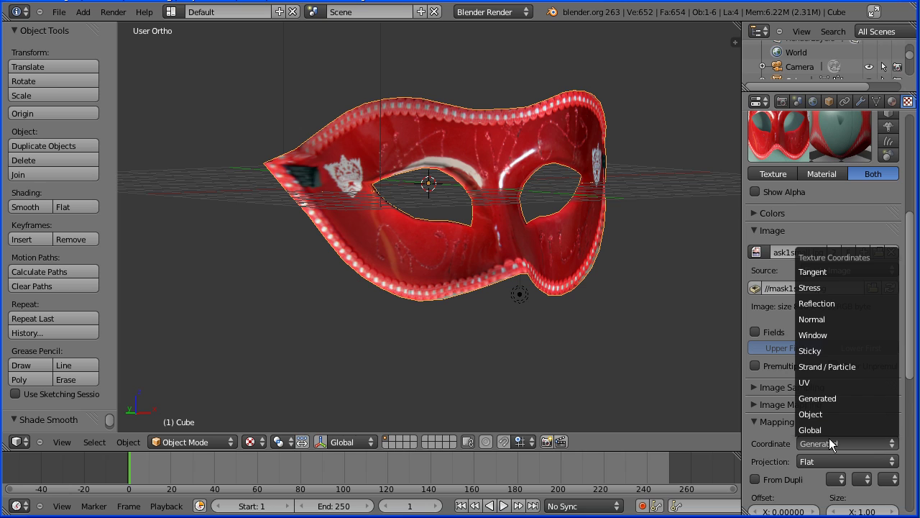
{"action": "left_click", "coordinate": [879, 384]}
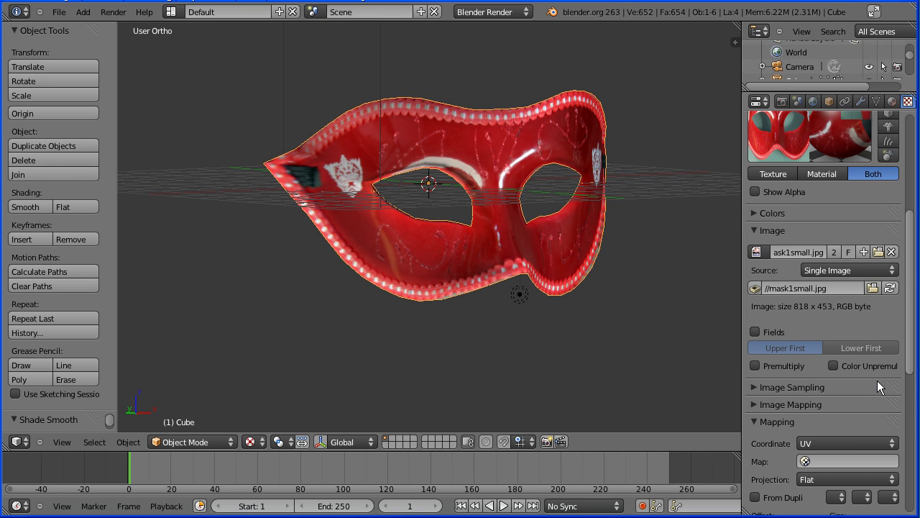
{"action": "left_click", "coordinate": [755, 289]}
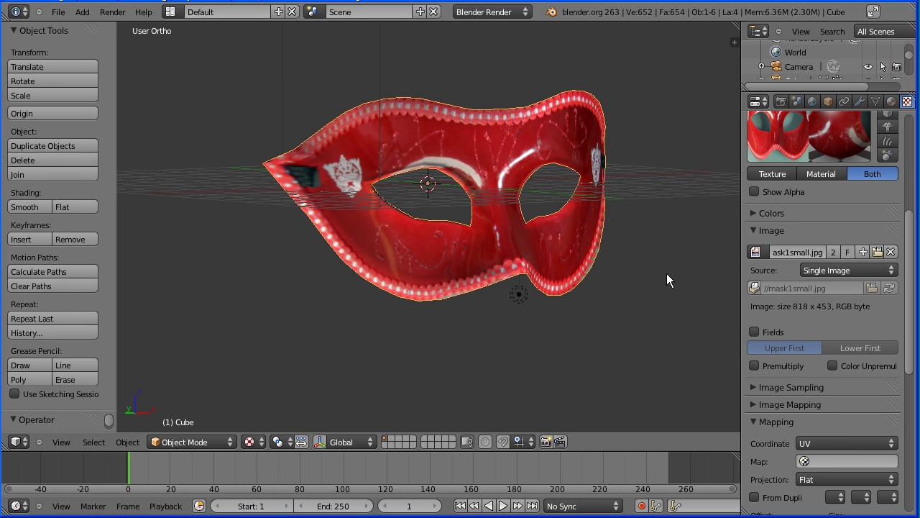
{"action": "middle_click_drag", "start_coordinate": [667, 275], "coordinate": [690, 274]}
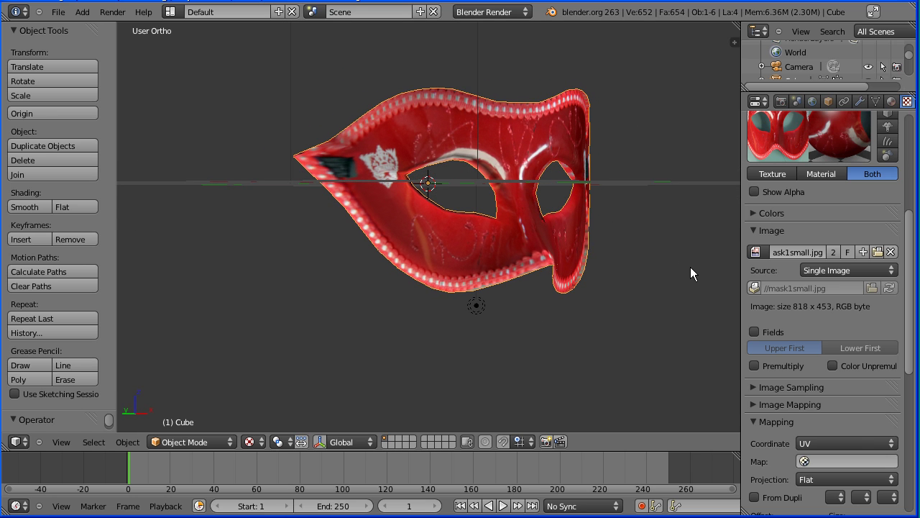